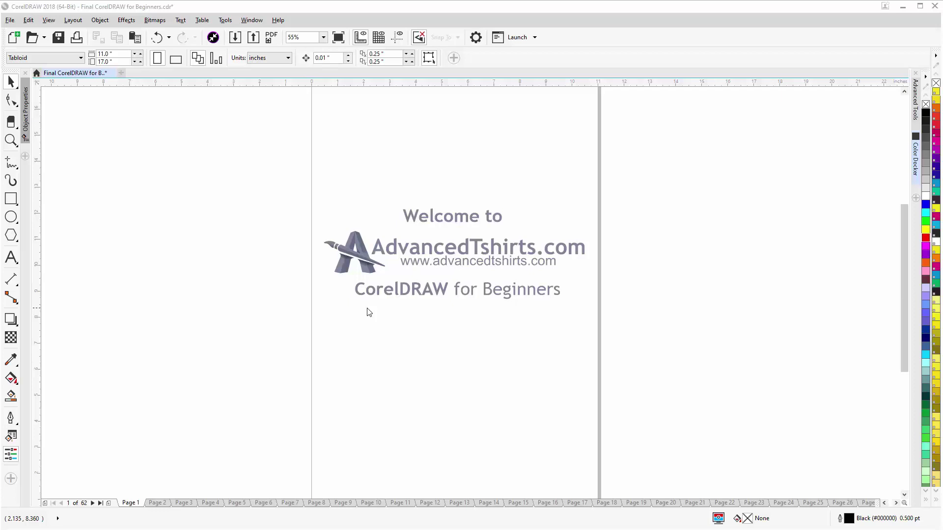
- Go to page 33, the Converting Outlines to Objects or a Curve lesson
click(213, 503)
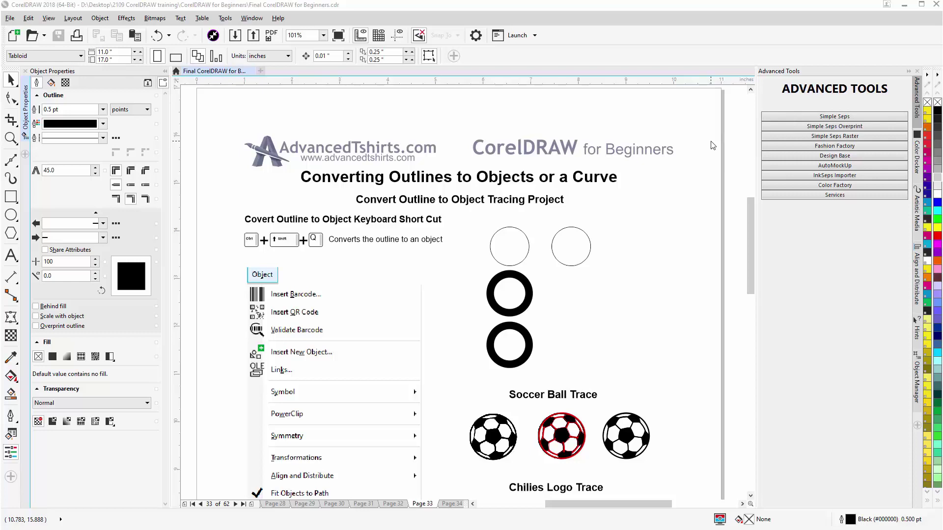
- Place a copy of the right thin circle below it with an 8 pt outline
click(577, 253)
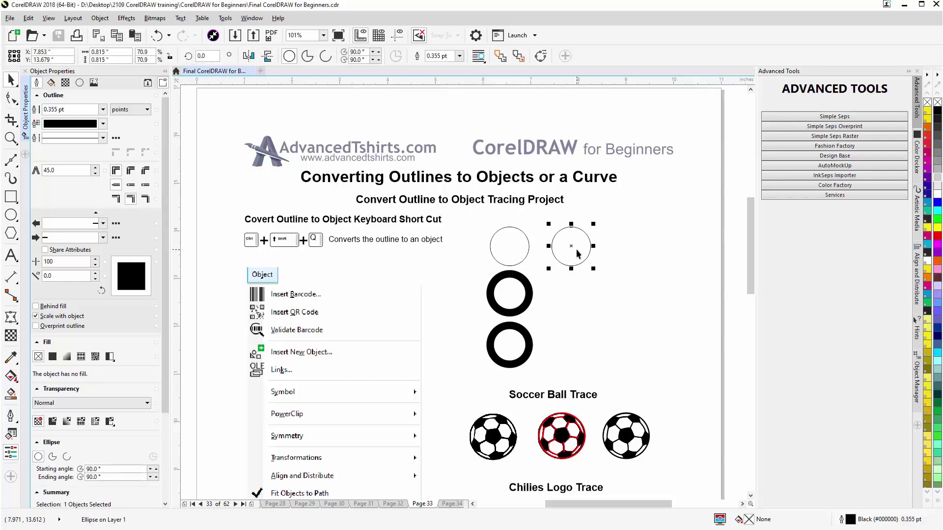
drag(568, 246, 581, 304)
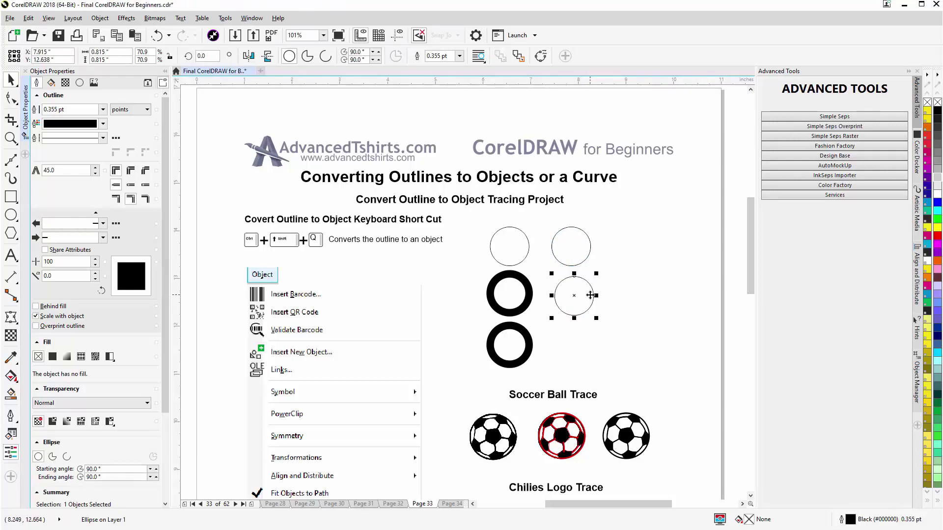
click(103, 109)
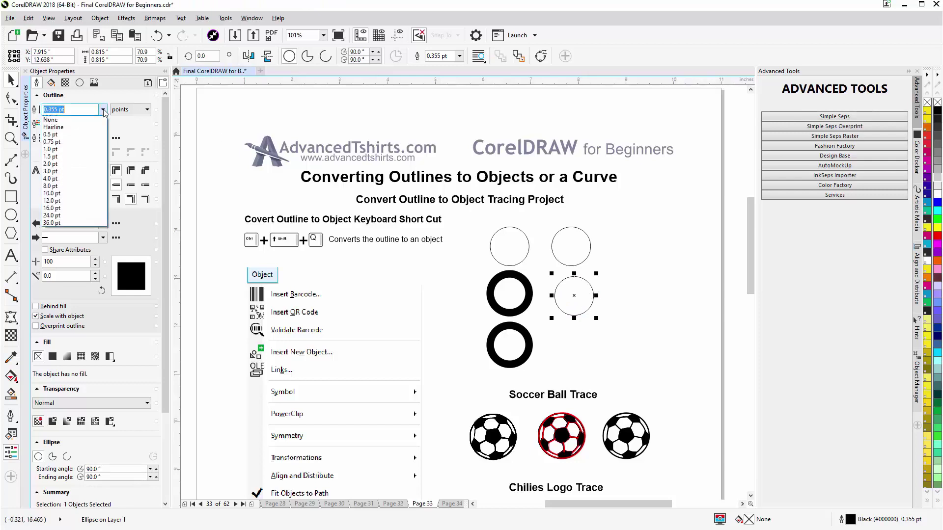
click(74, 186)
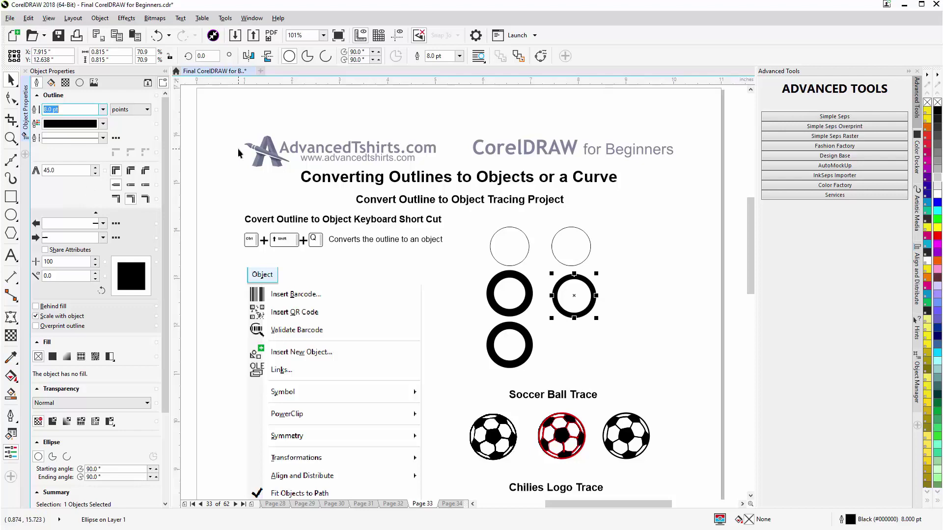
click(100, 20)
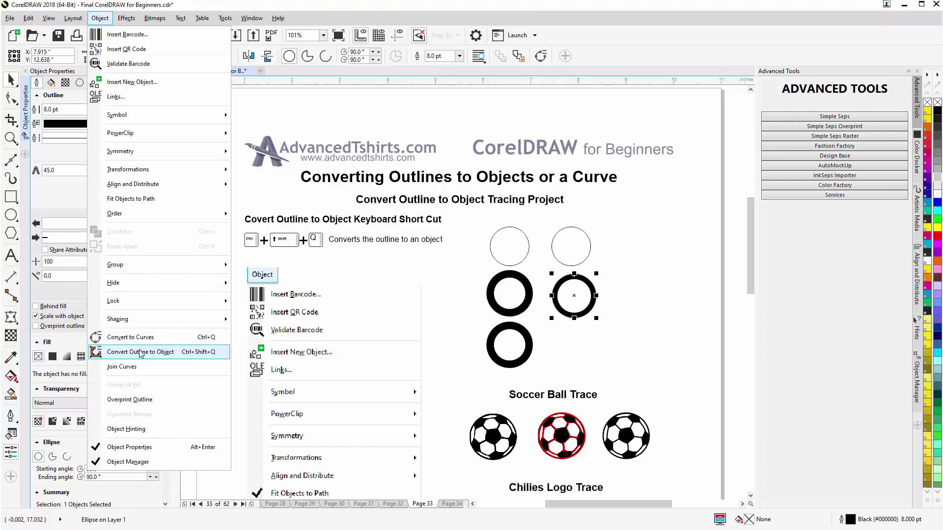
click(631, 353)
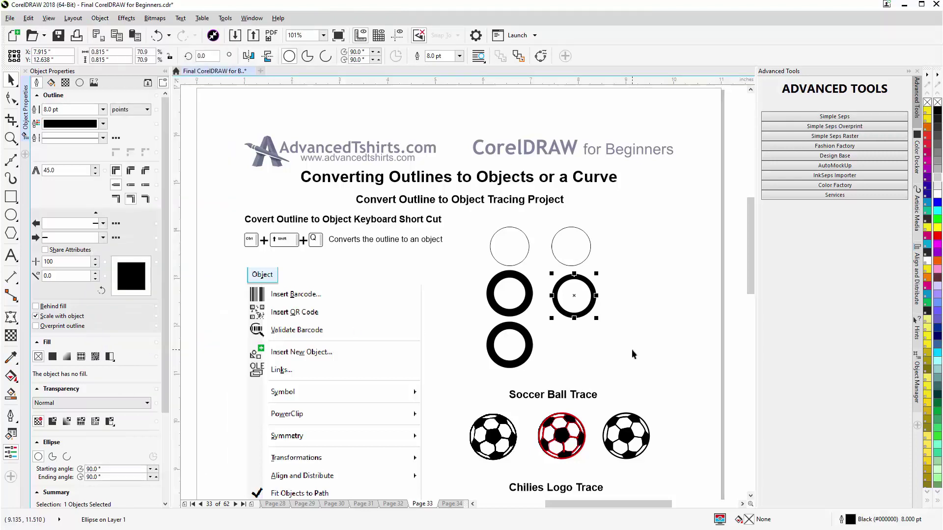
- Convert the 8 pt ring's outline to an object, filled cyan with a black outline
key(ctrl+shift+q)
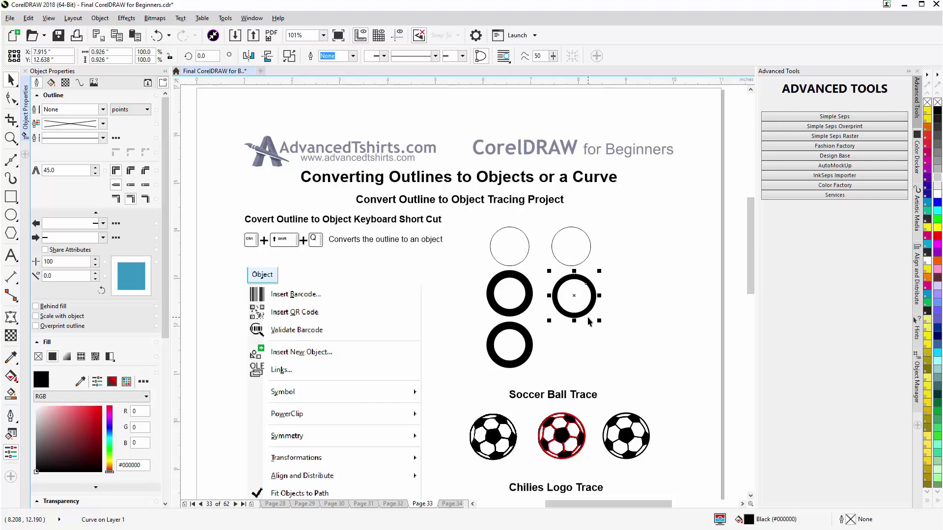
key(ctrl+z)
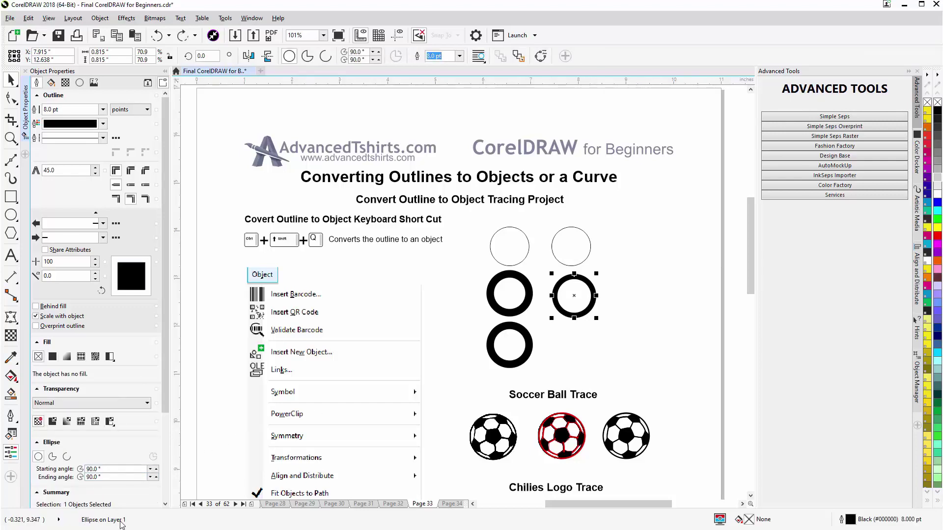
key(ctrl+shift+q)
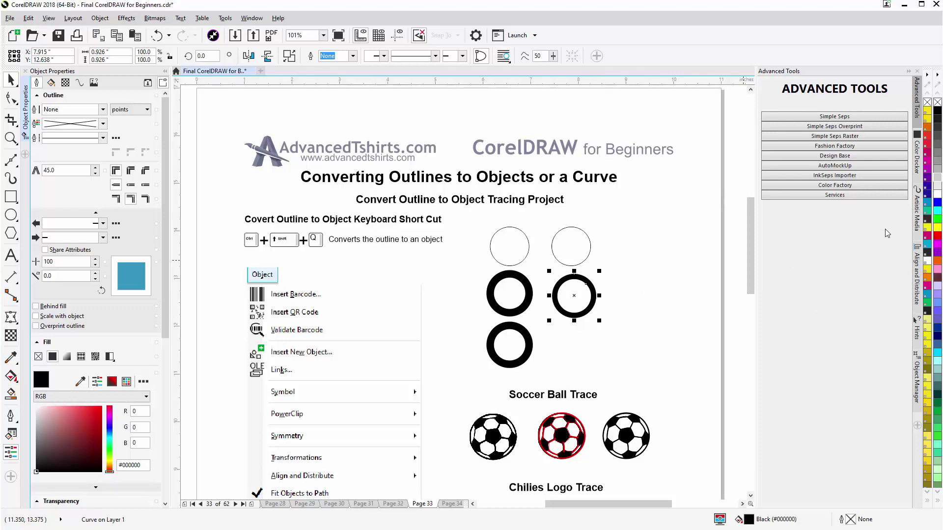
click(937, 211)
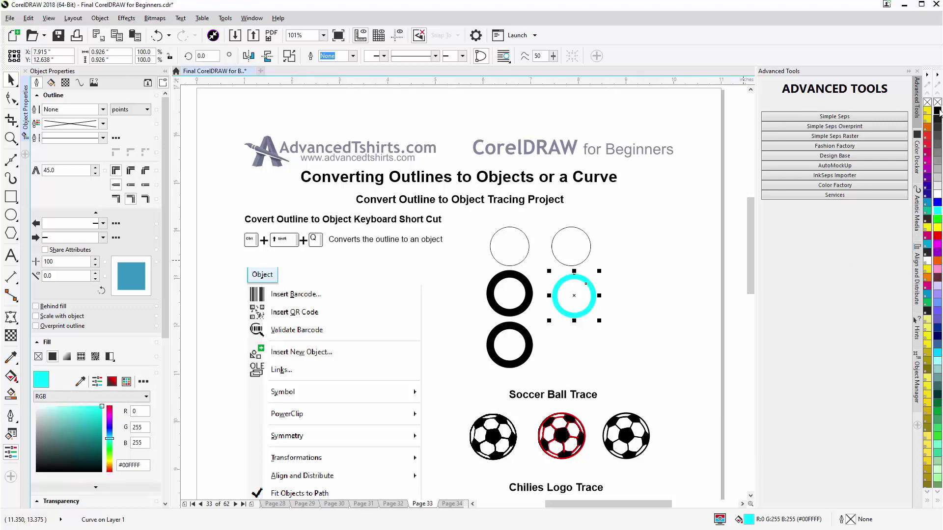
right_click(938, 112)
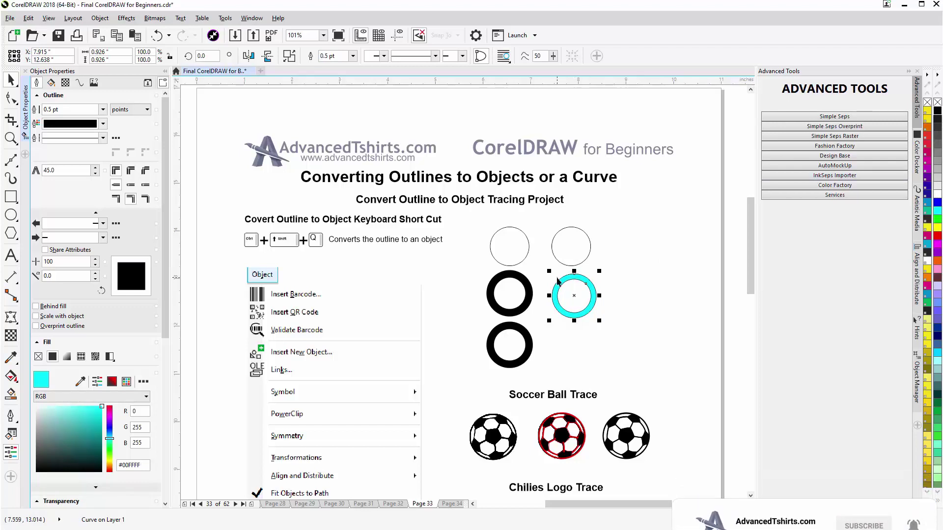
- Zoom in on the Soccer Ball Trace example
click(10, 139)
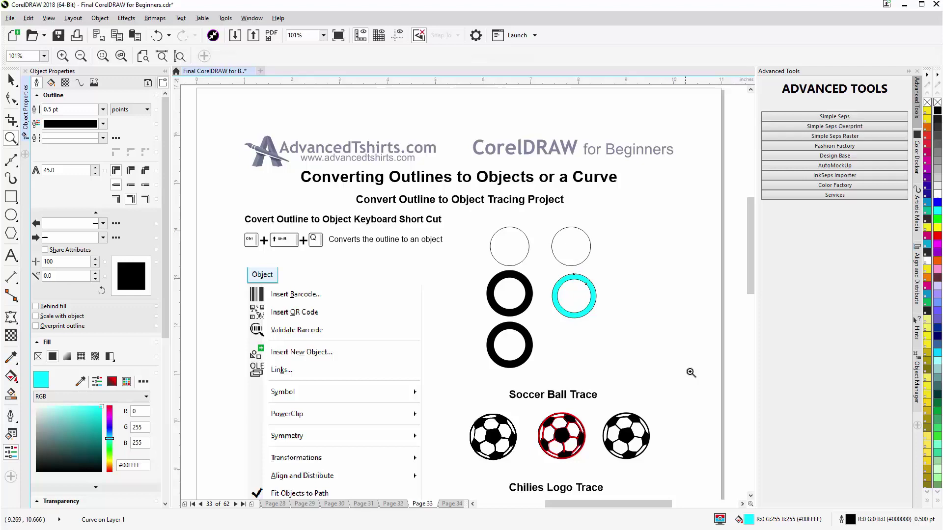
mouse_move(672, 366)
mouse_down()
mouse_move(595, 419)
mouse_move(451, 471)
mouse_up()
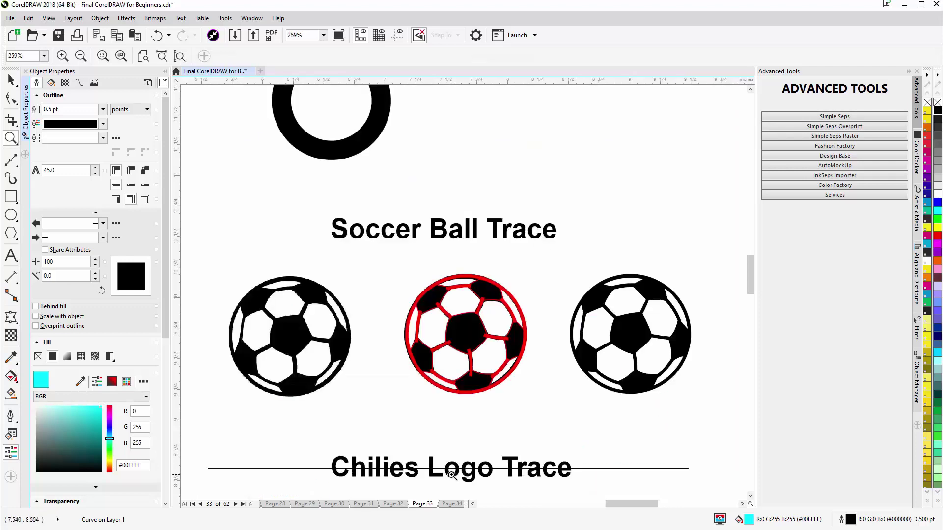
key(space)
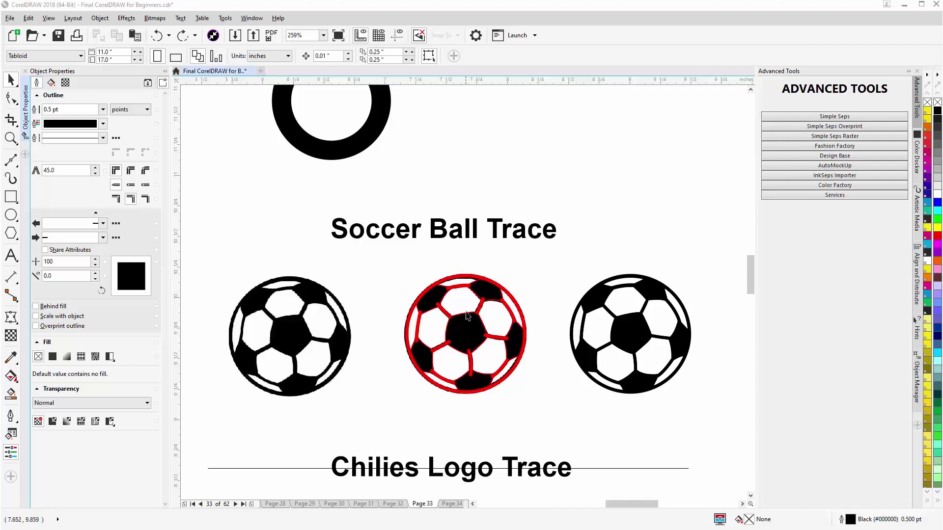
scroll(468, 315, up, 2)
scroll(468, 315, up, 2)
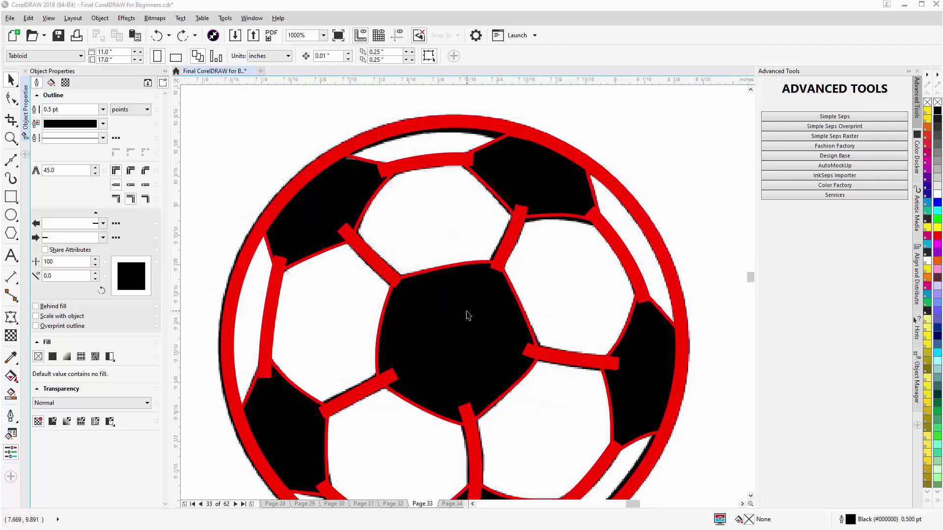
- Move the centre and upper-left red pentagon outlines aside to inspect them
click(426, 314)
drag(426, 315, 488, 322)
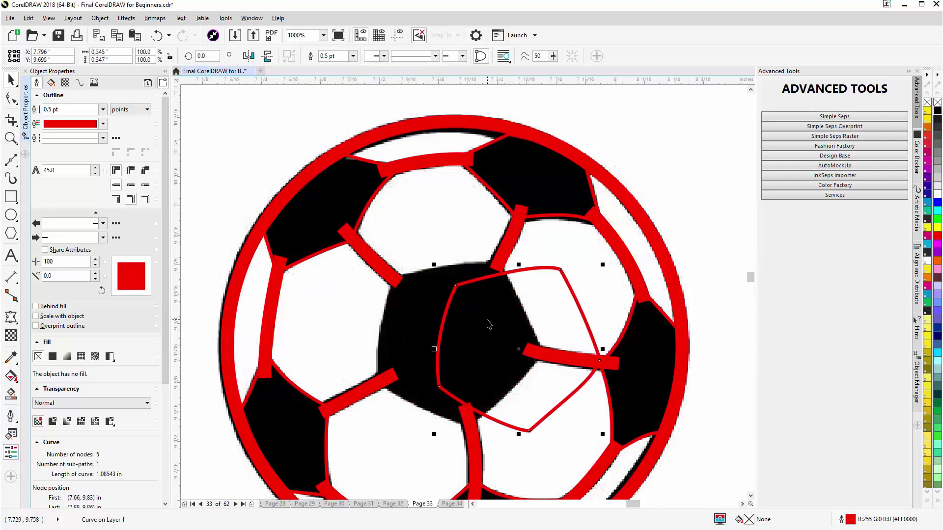
key(ctrl+z)
click(299, 216)
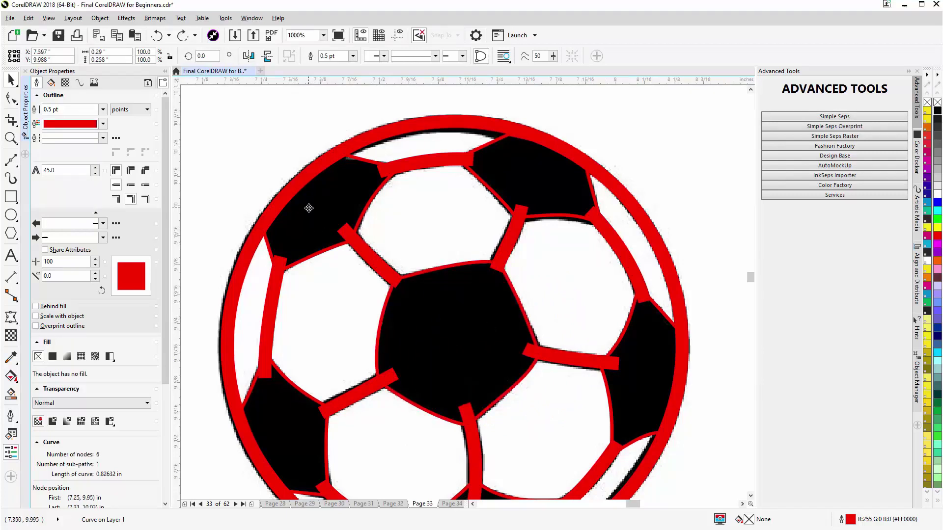
drag(308, 208, 331, 262)
- Weld six red pentagon outline pieces into one 35-node curve
shift+click(522, 187)
shift+click(646, 352)
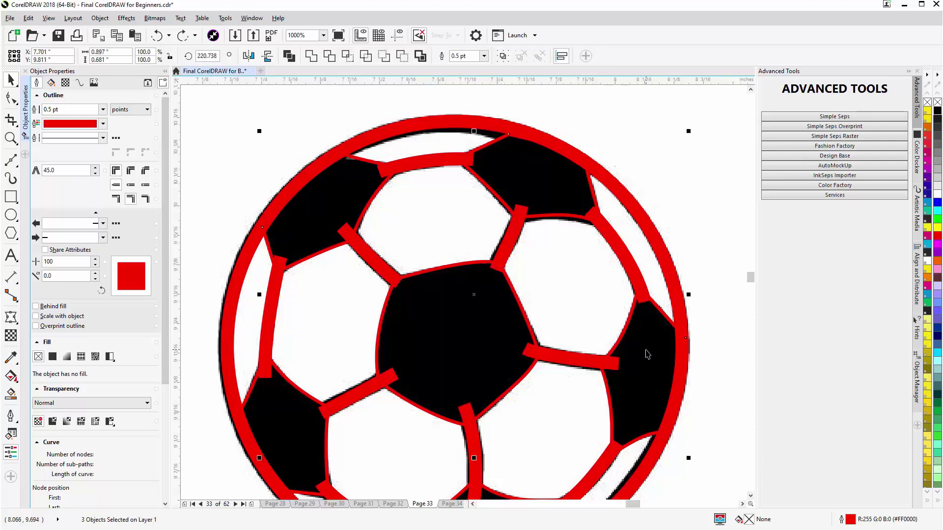
shift+click(316, 428)
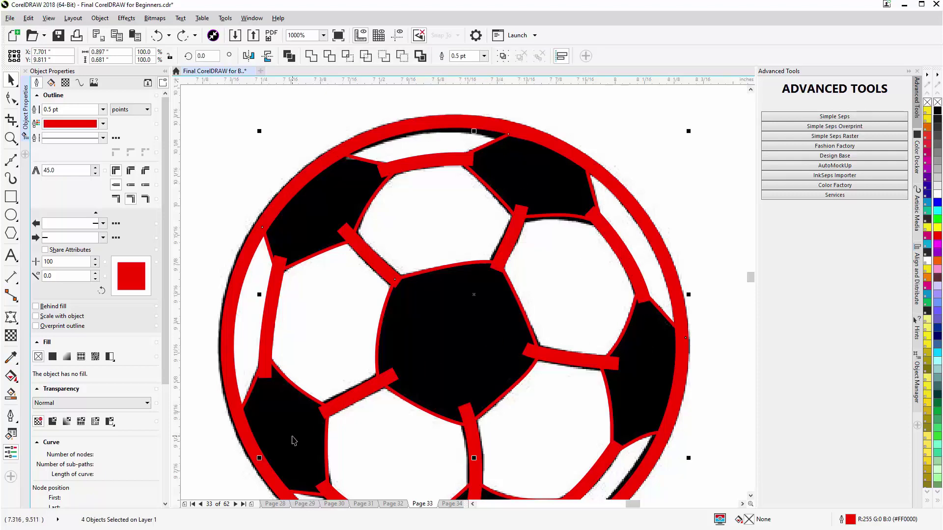
shift+click(658, 340)
drag(752, 279, 751, 287)
shift+click(499, 226)
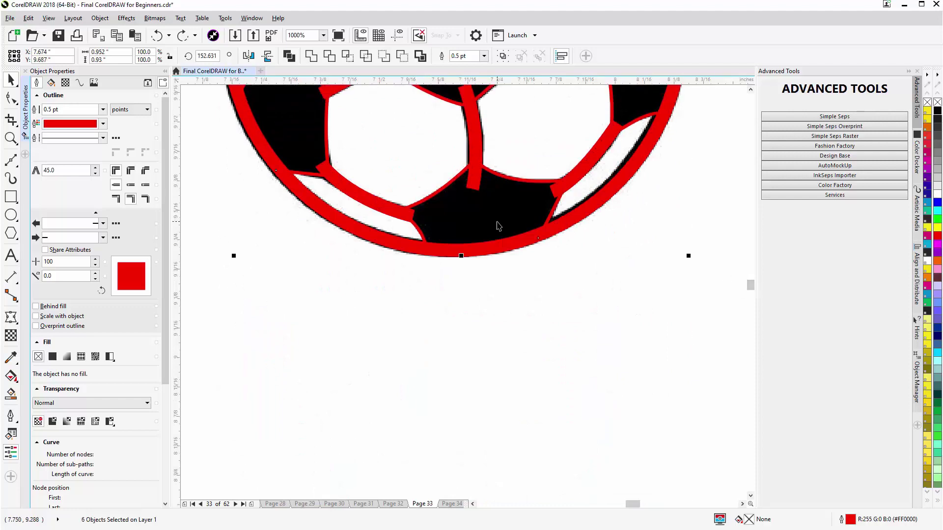
click(312, 56)
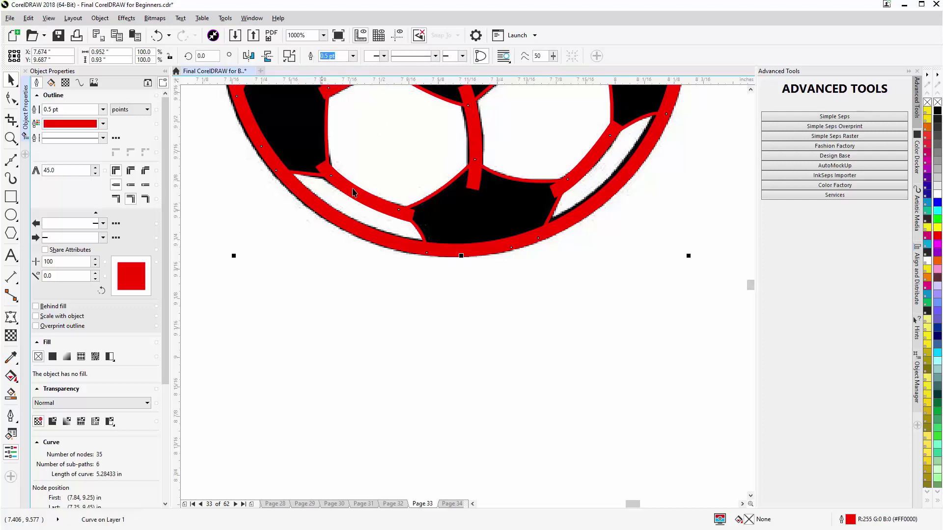
- Select the small red segment at the top of the ball
drag(751, 286, 755, 280)
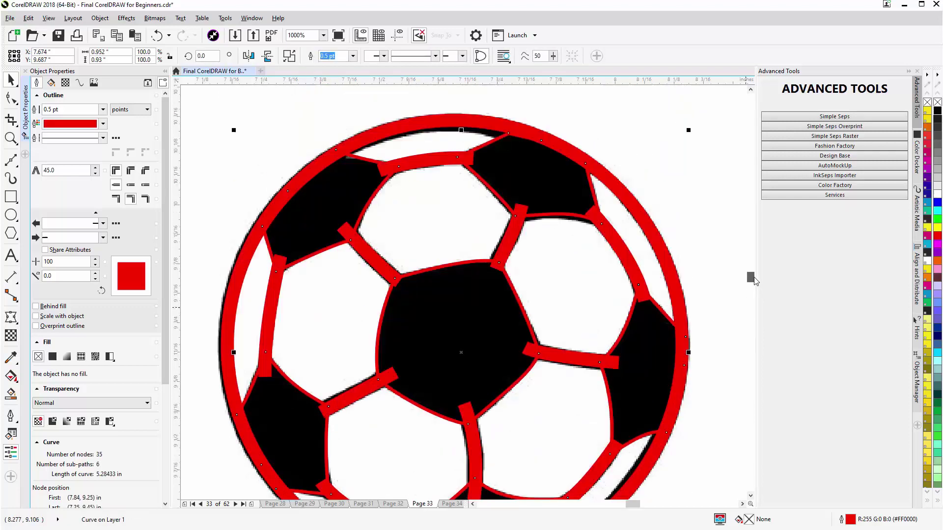
scroll(753, 280, down, 1)
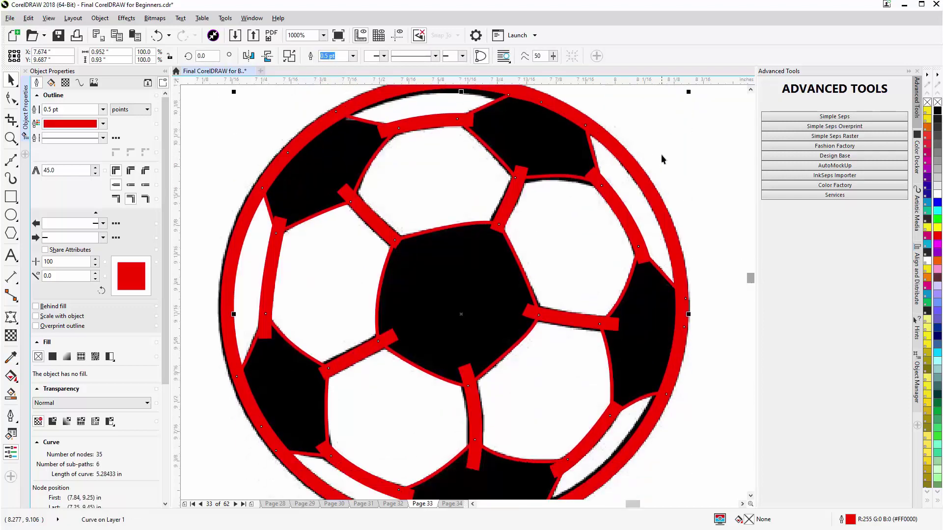
click(667, 143)
click(443, 122)
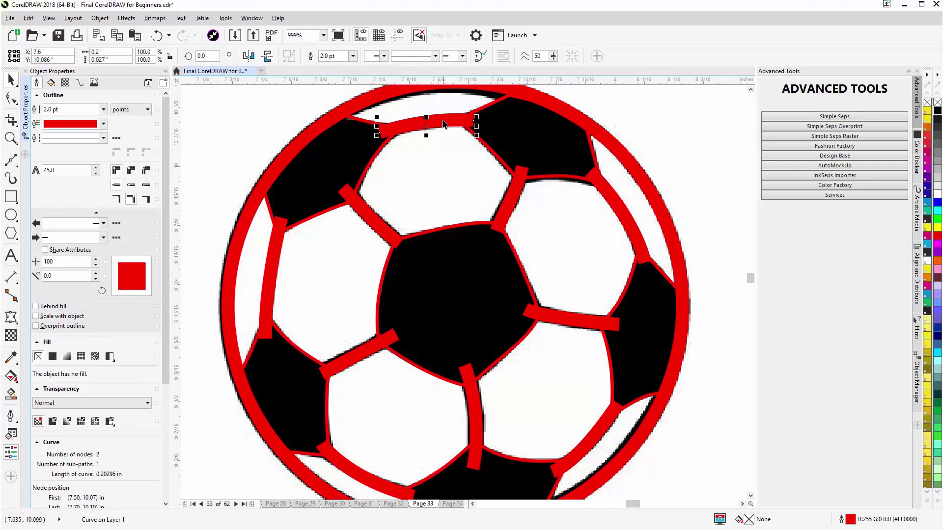
- Replace the small top segment with a new Bézier curve across the ball's top gap
key(Delete)
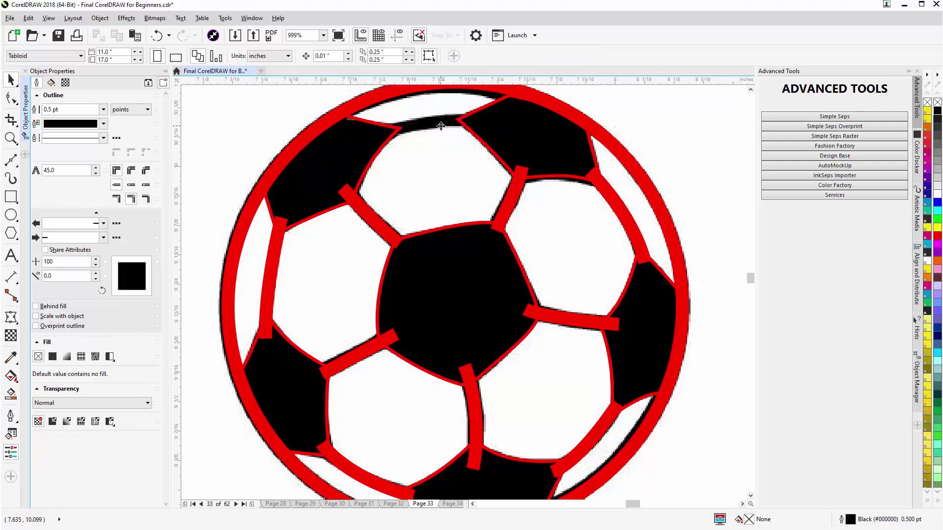
click(18, 166)
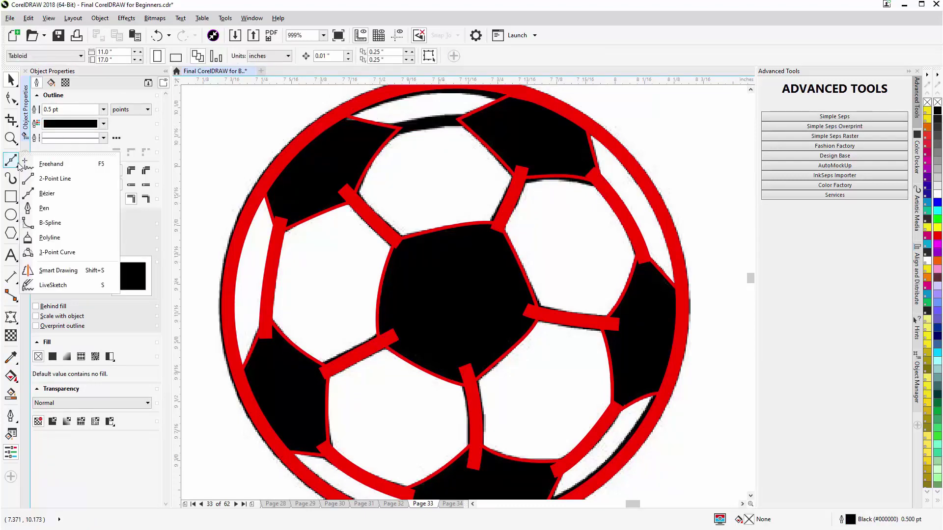
click(37, 194)
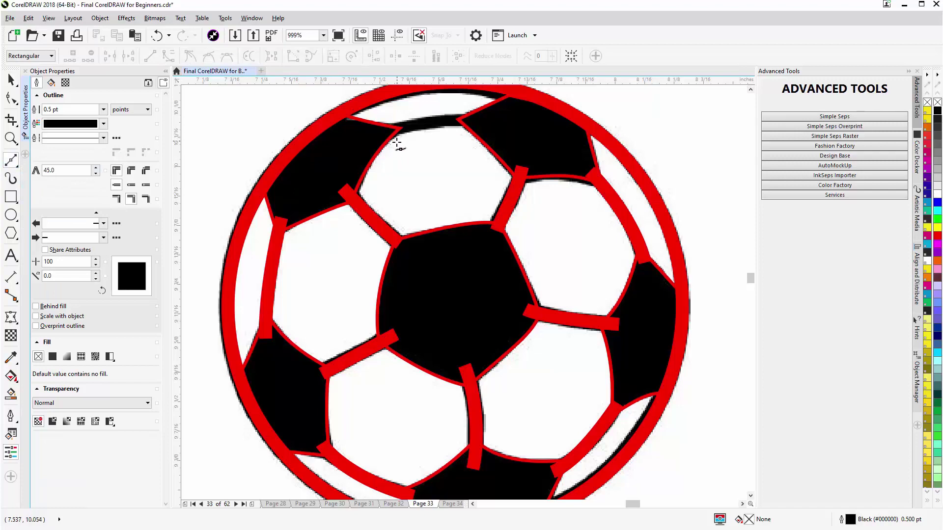
click(374, 134)
drag(474, 120, 522, 126)
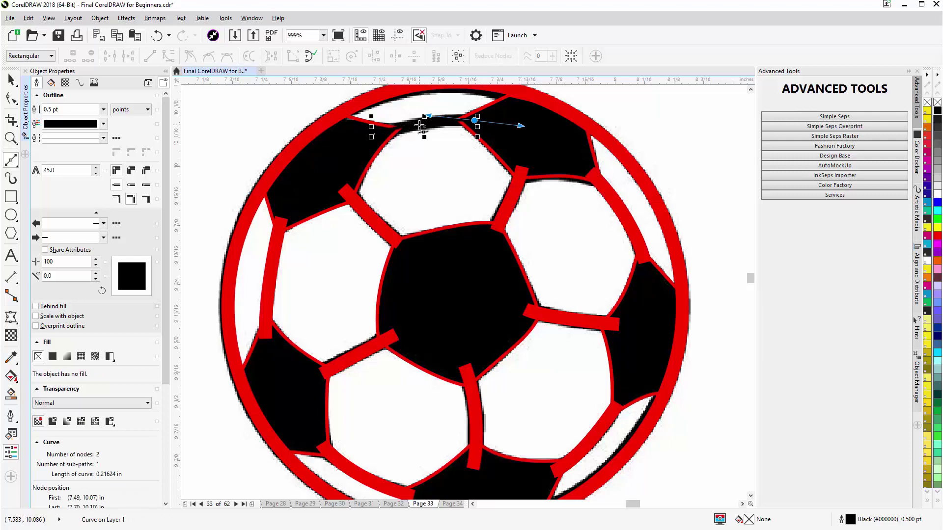
- Give the new seam a red 2.0 pt outline and adjust its end nodes
scroll(463, 294, up, 3)
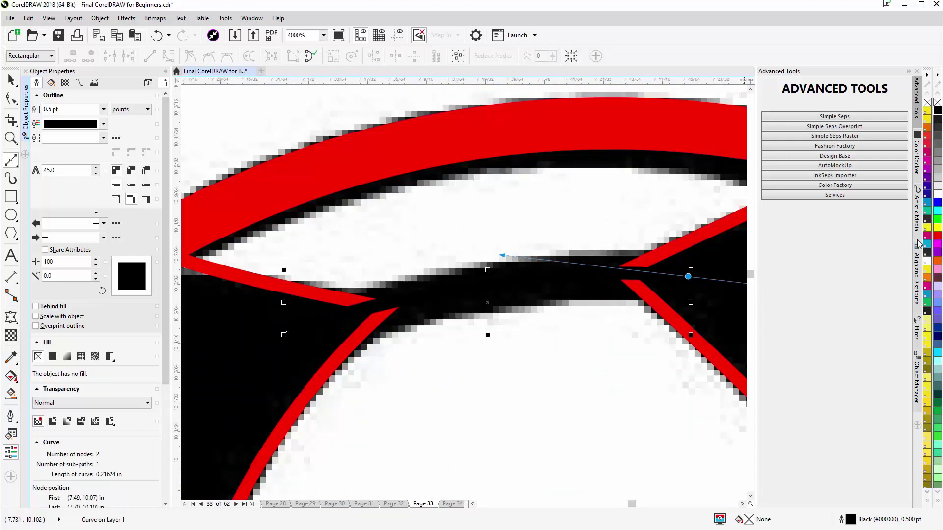
right_click(938, 238)
right_click(938, 238)
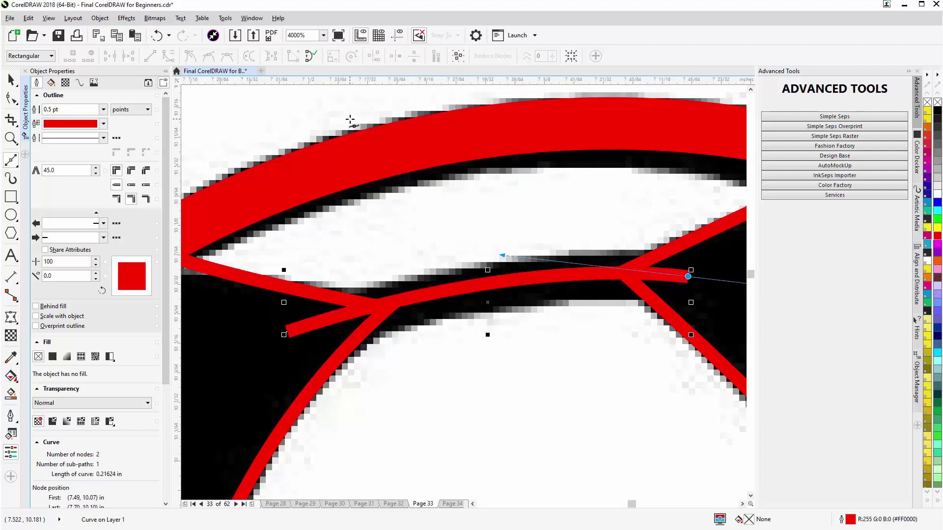
click(103, 109)
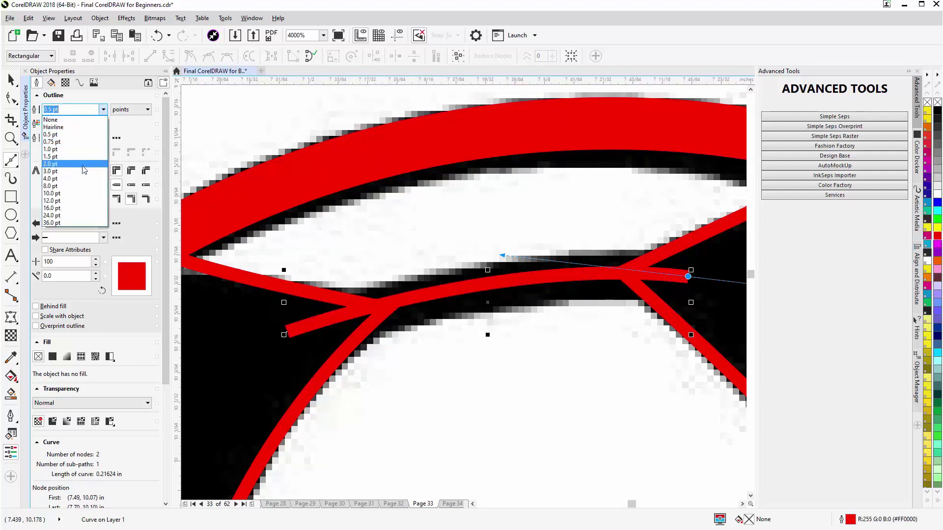
click(82, 165)
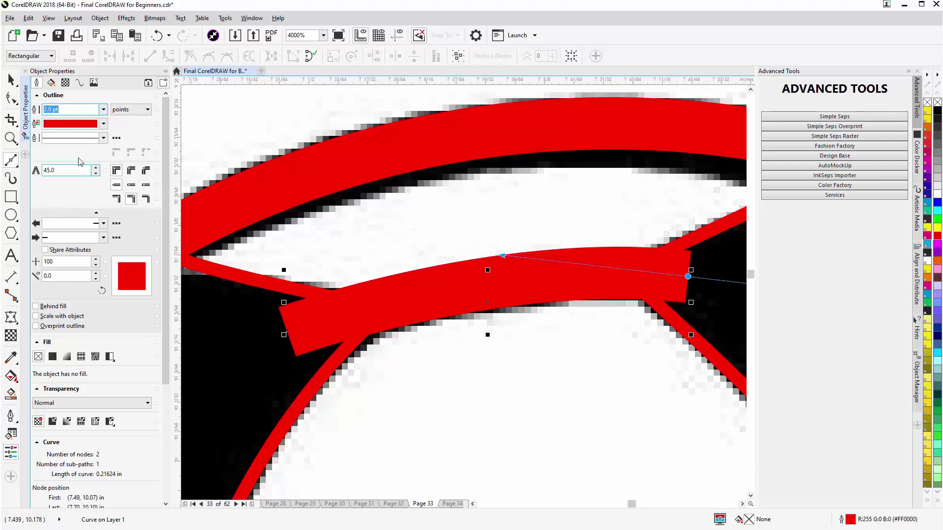
click(11, 99)
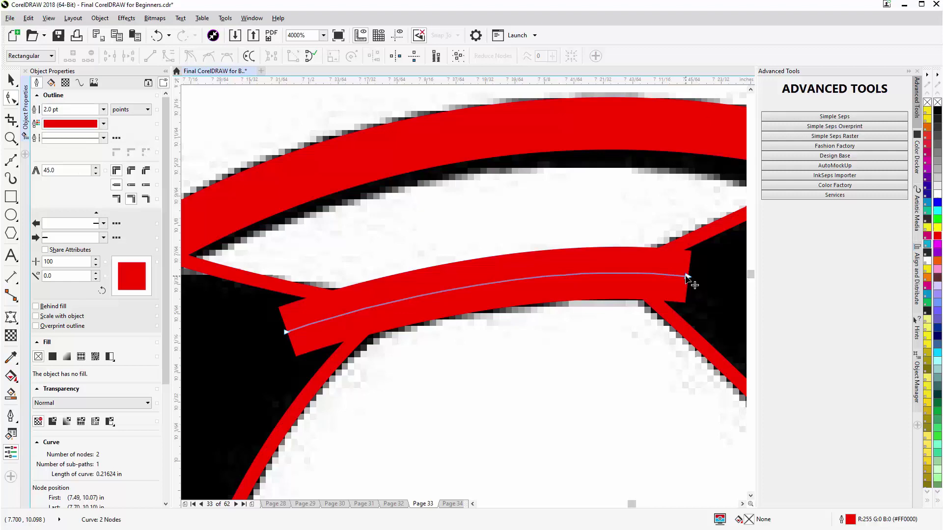
drag(688, 277, 704, 281)
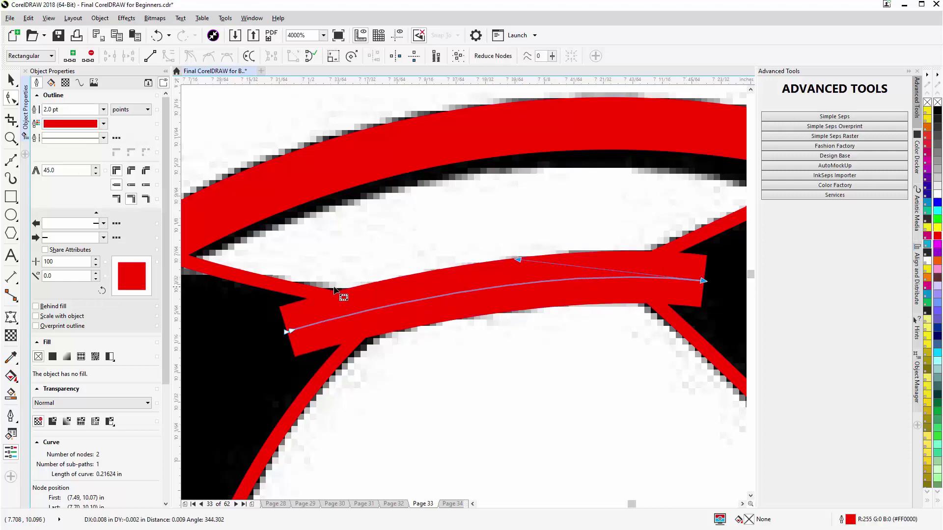
mouse_move(295, 333)
mouse_down()
mouse_move(307, 325)
mouse_move(287, 338)
mouse_up()
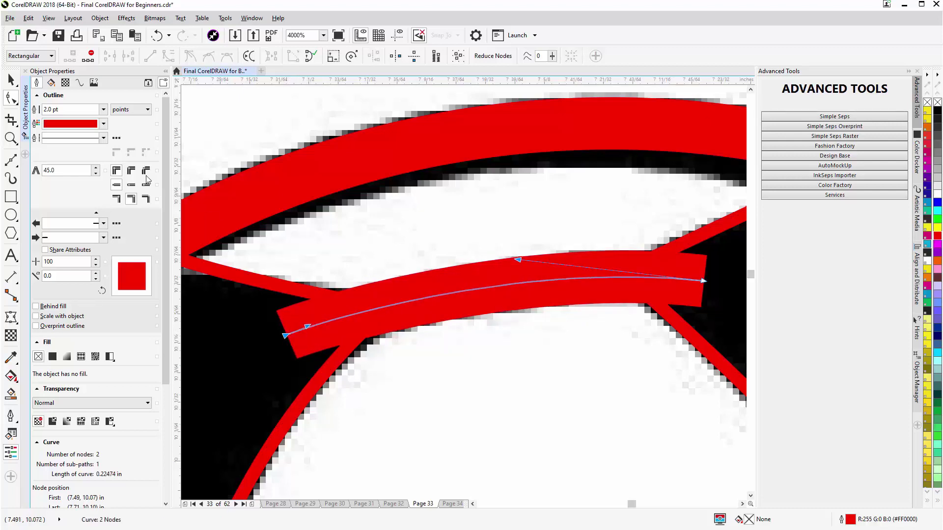
click(12, 80)
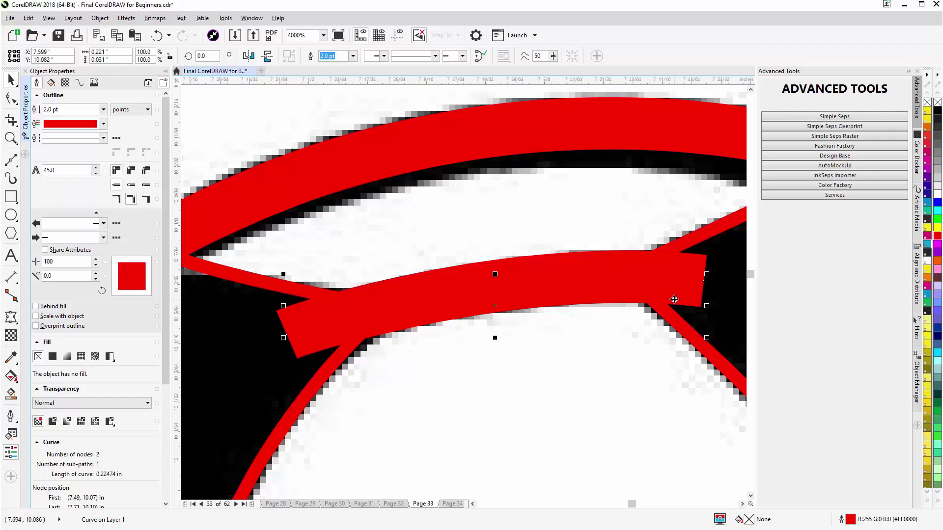
- Convert the seam to a filled shape and weld it into the neighbouring ball piece
key(ctrl+shift+q)
shift+click(708, 330)
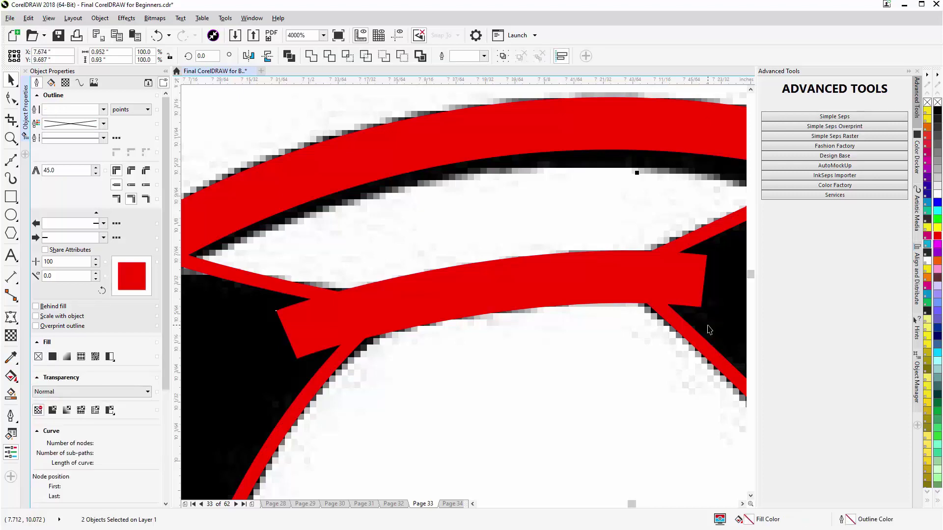
click(312, 56)
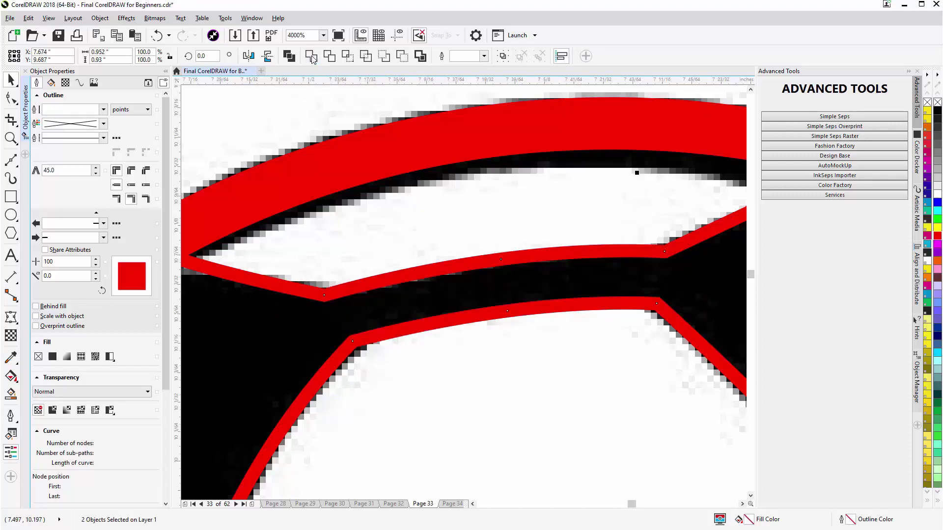
- Select the eight red seam strokes across the ball
scroll(446, 325, down, 1)
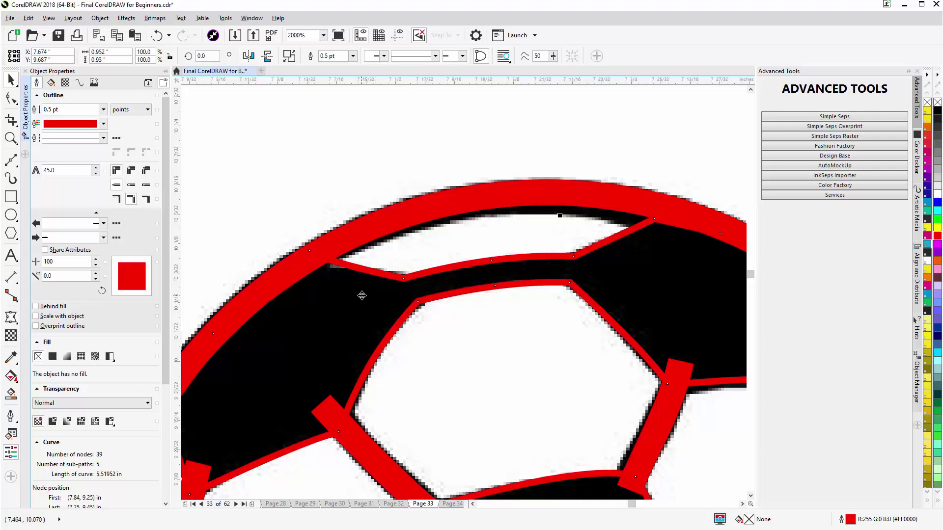
scroll(540, 396, down, 2)
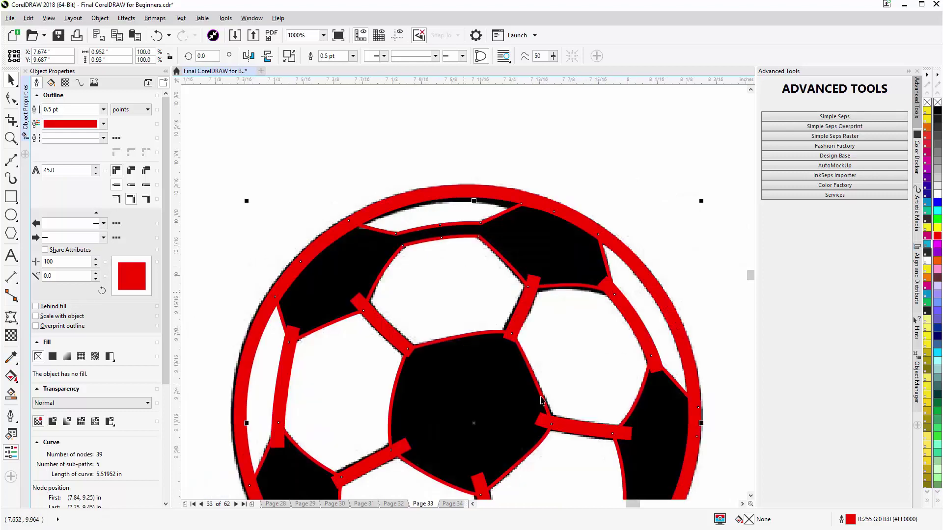
click(528, 313)
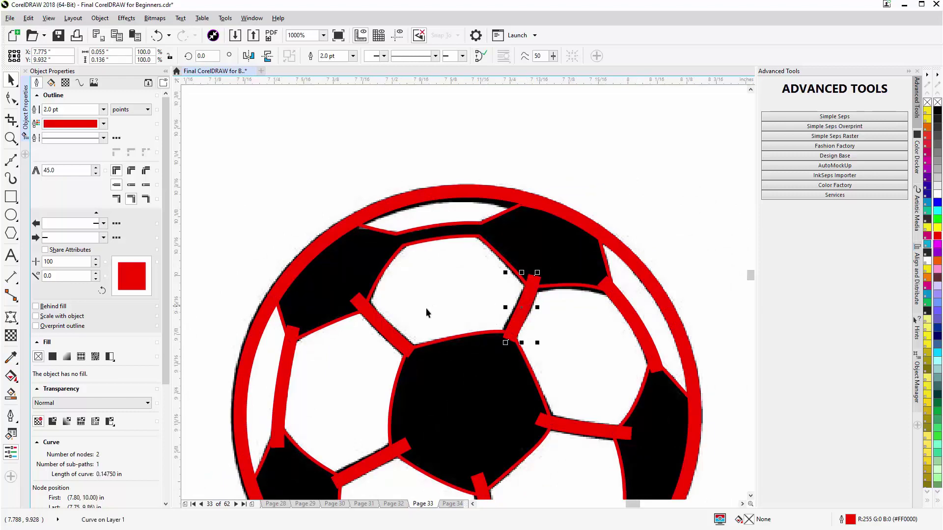
shift+click(287, 366)
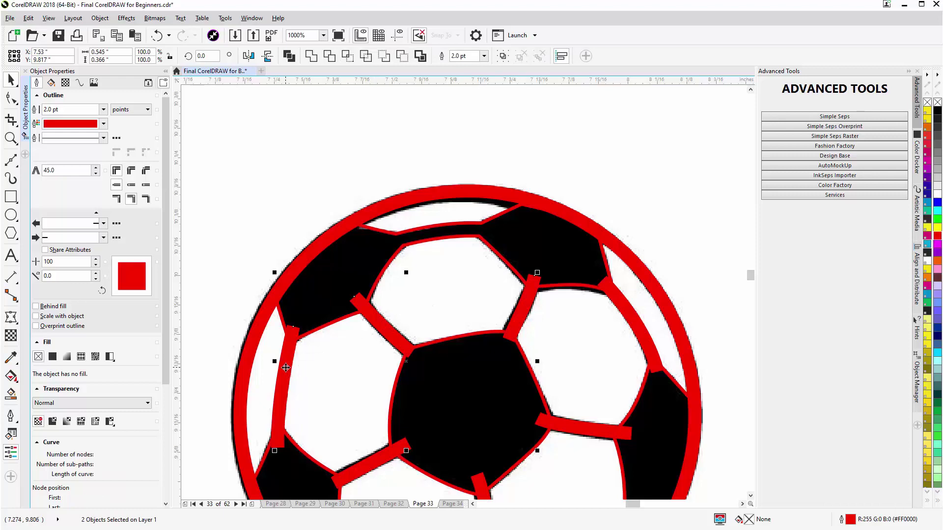
shift+click(368, 466)
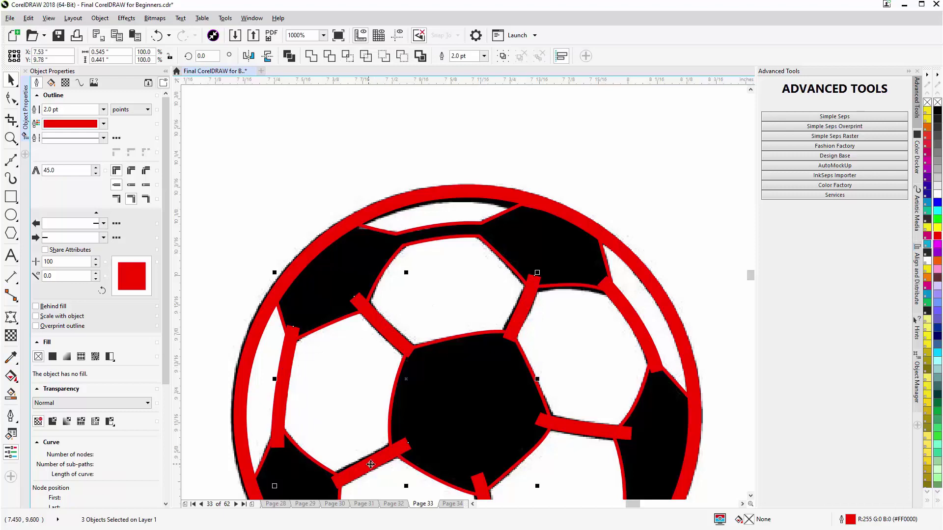
shift+click(480, 486)
shift+click(584, 434)
key(F3)
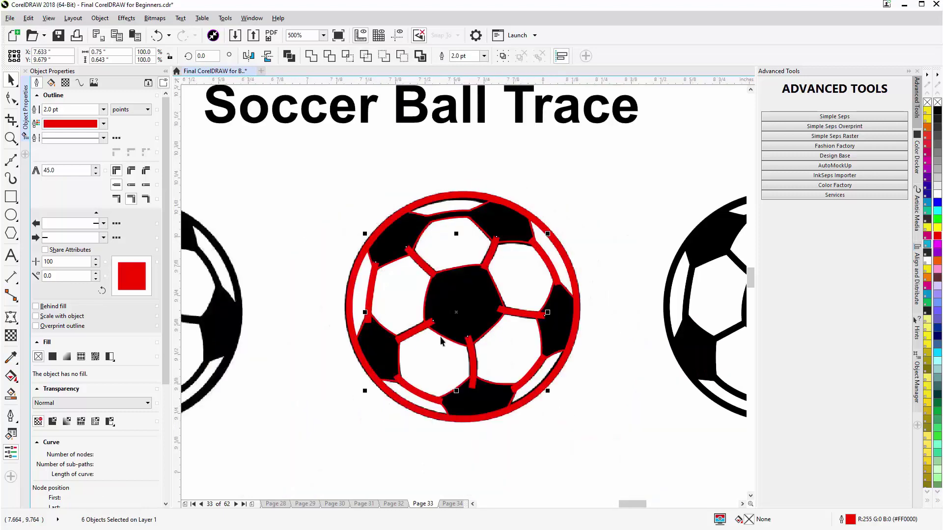
shift+click(421, 395)
shift+click(526, 383)
drag(457, 319, 550, 334)
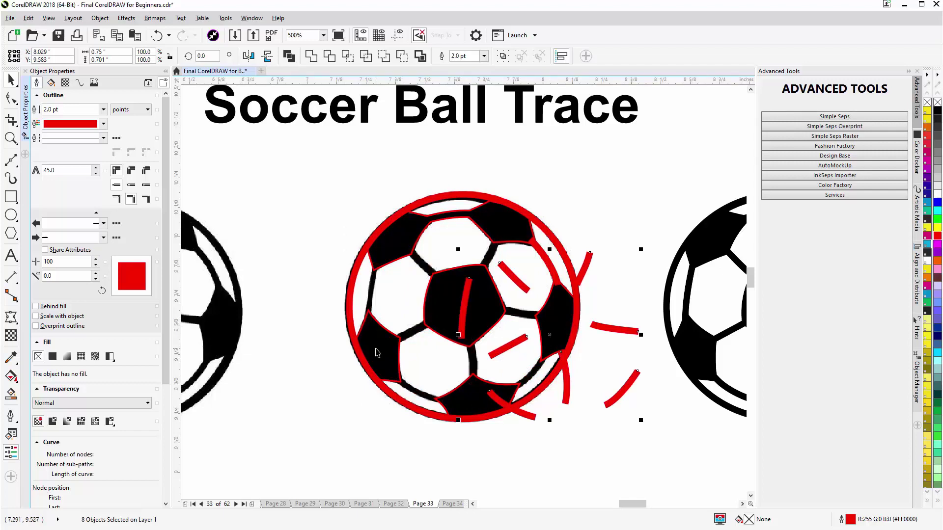
key(ctrl+z)
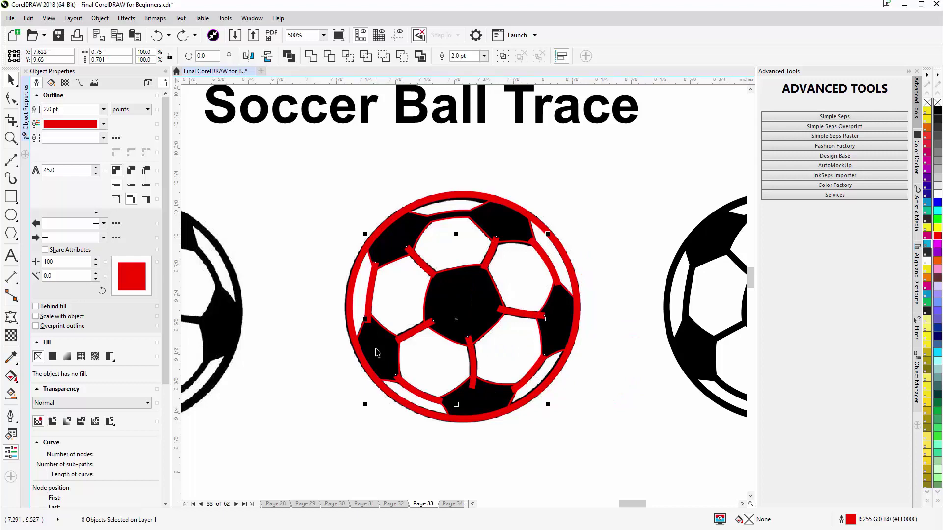
- Convert the seams to filled shapes, weld them, and add the ball to the selection
key(ctrl+shift+q)
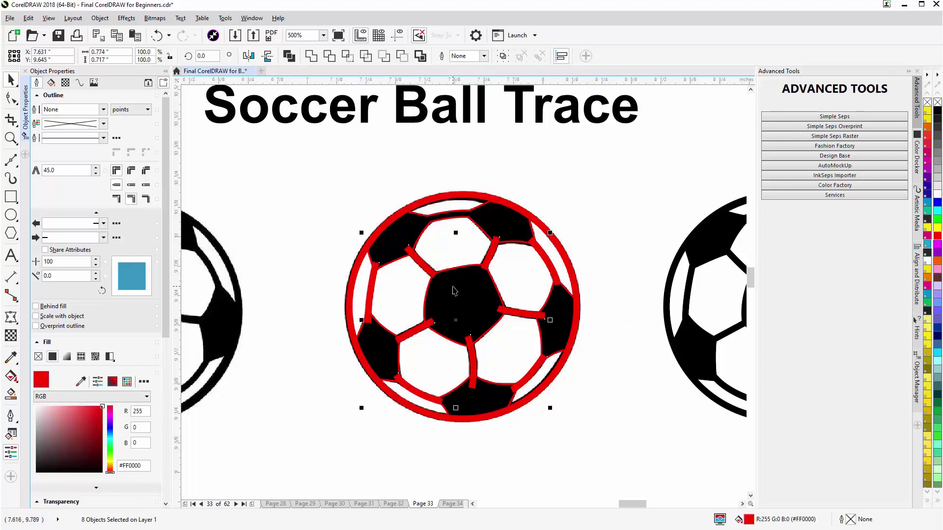
click(317, 57)
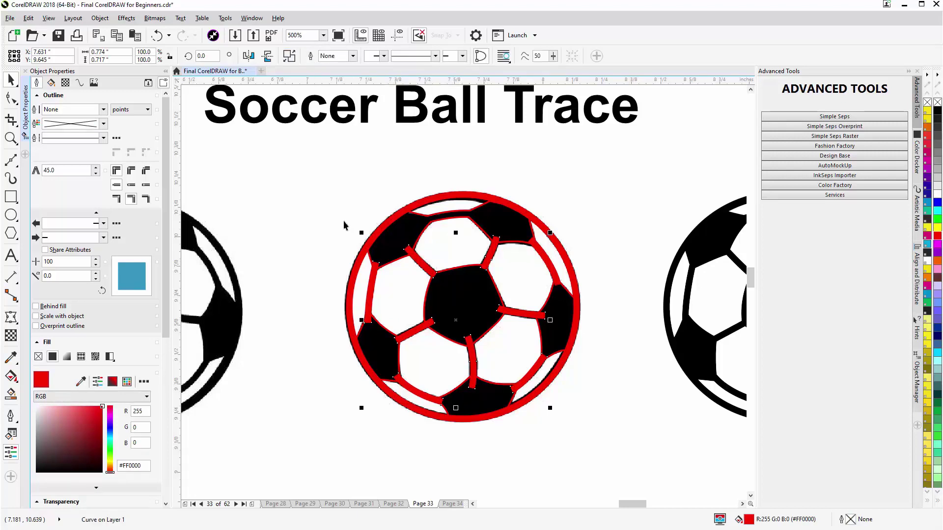
shift+click(462, 307)
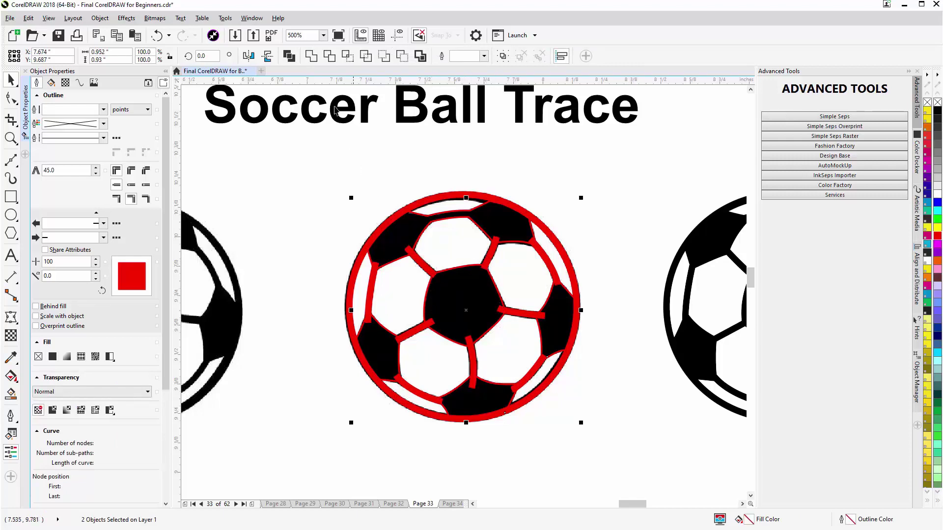
- Weld the seams into the ball and give it a red fill with no outline
click(310, 57)
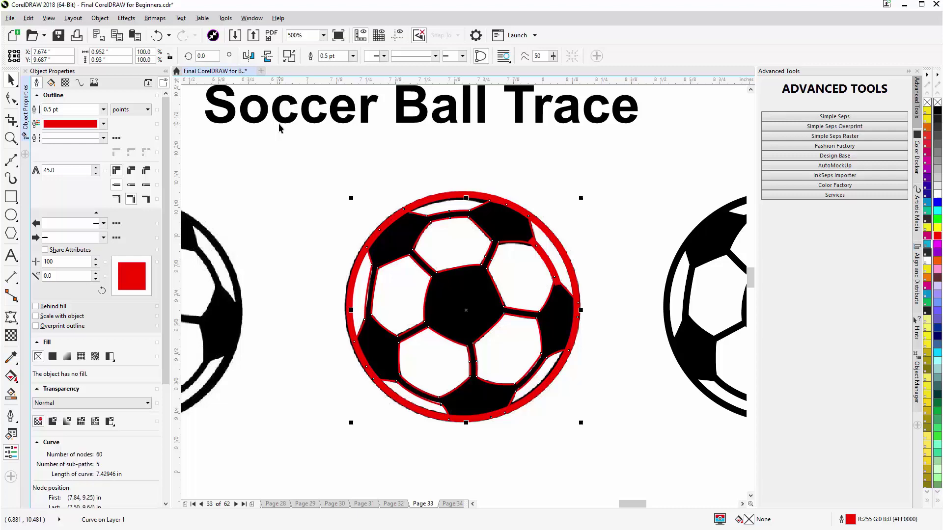
right_click(927, 102)
click(935, 236)
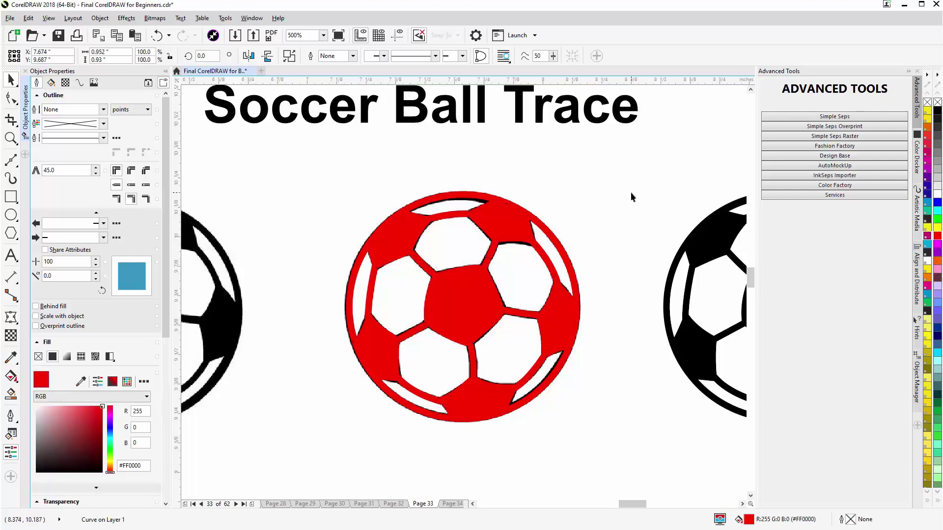
click(555, 258)
- Convert the small curve on the ball's right edge to an object and weld it in
click(553, 257)
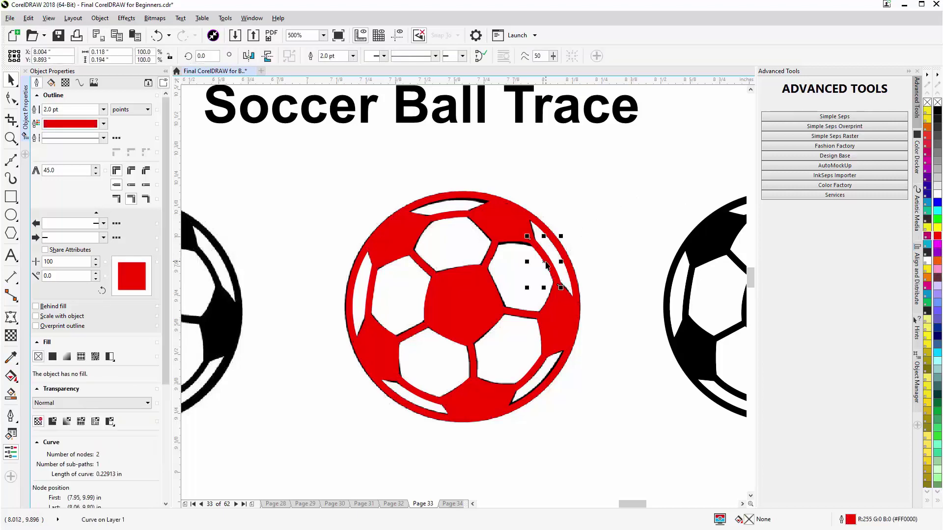
key(ctrl+z)
key(ctrl+shift+q)
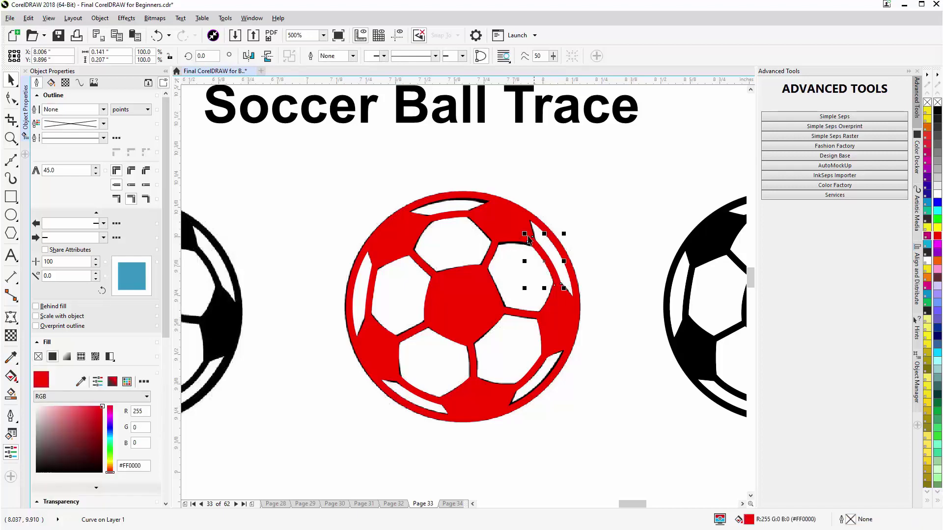
shift+click(509, 234)
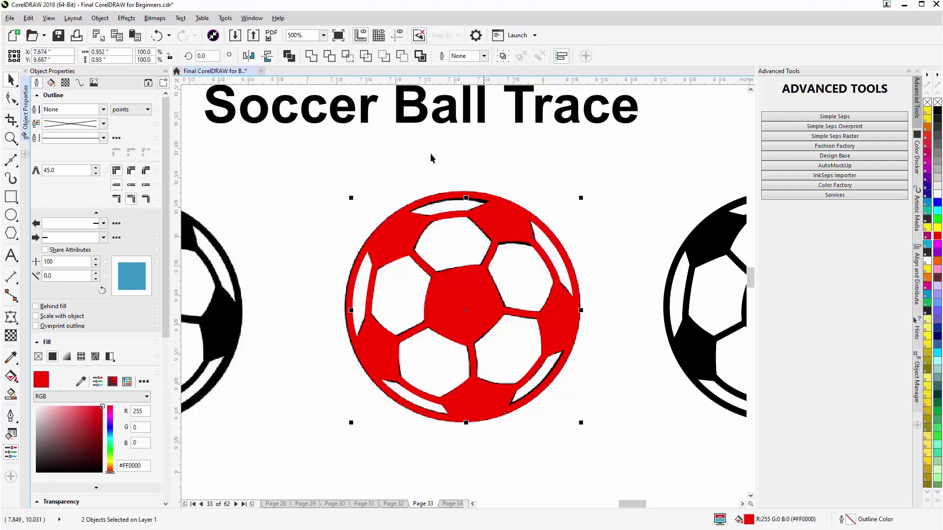
click(311, 56)
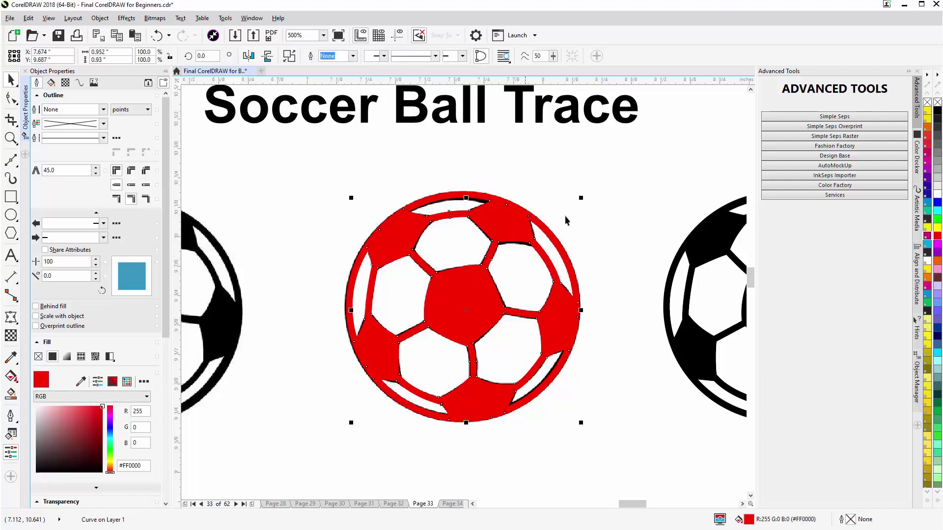
- Convert the outer ring's outline to an object and weld both red shapes together
click(554, 244)
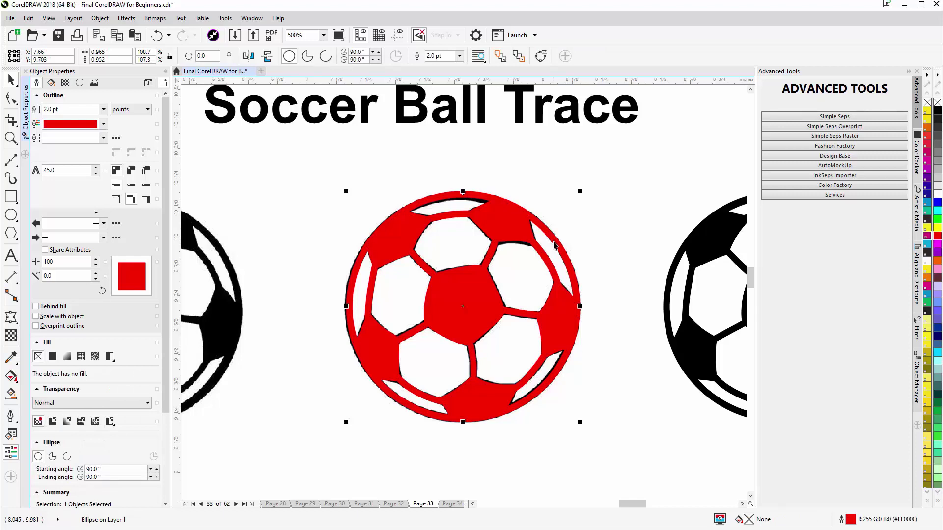
key(ctrl+shift+q)
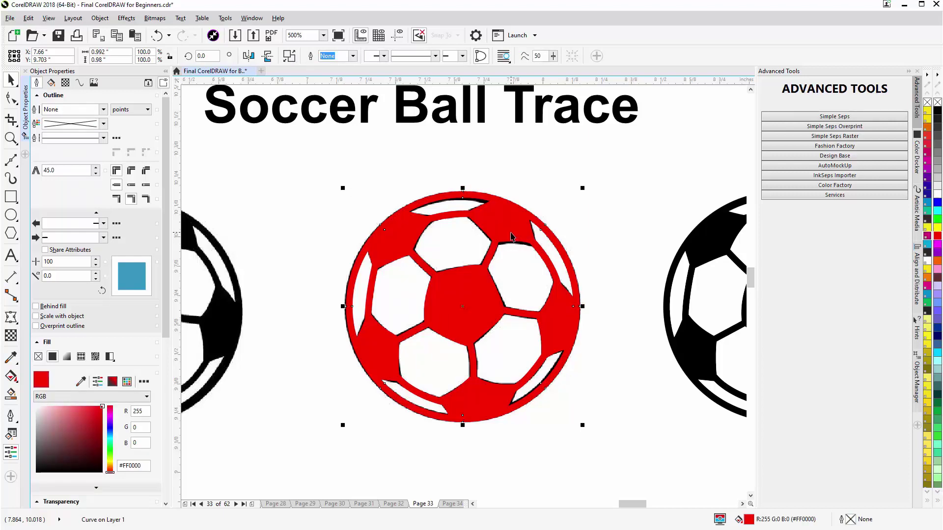
key(ctrl+k)
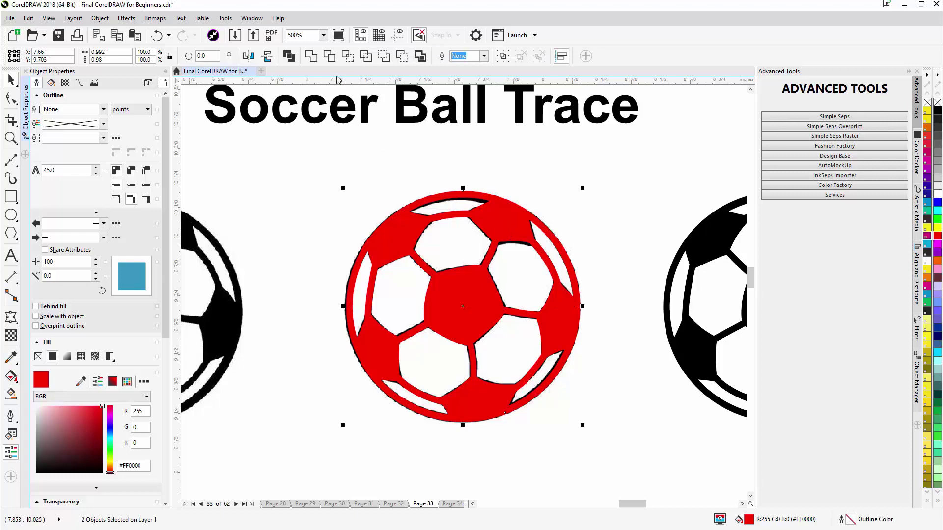
click(315, 57)
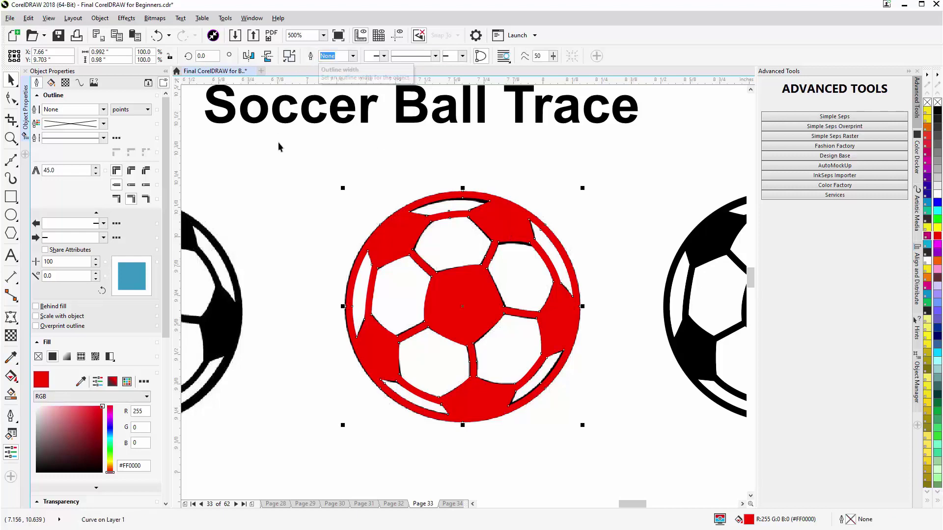
scroll(511, 295, down, 3)
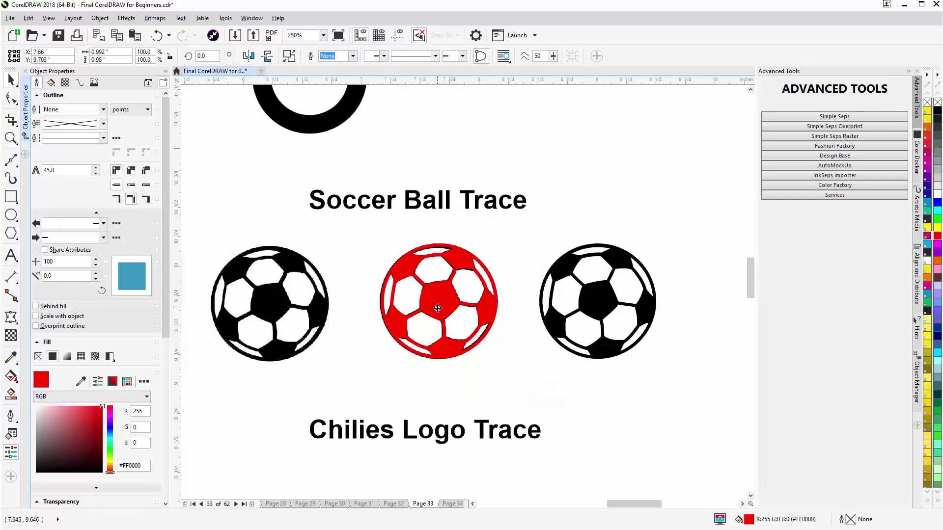
drag(455, 299, 525, 263)
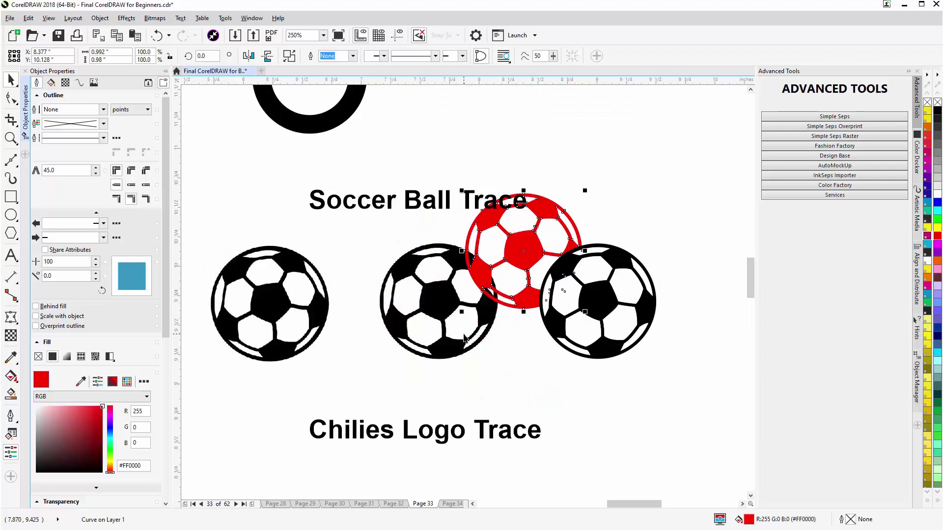
key(ctrl+z)
click(596, 297)
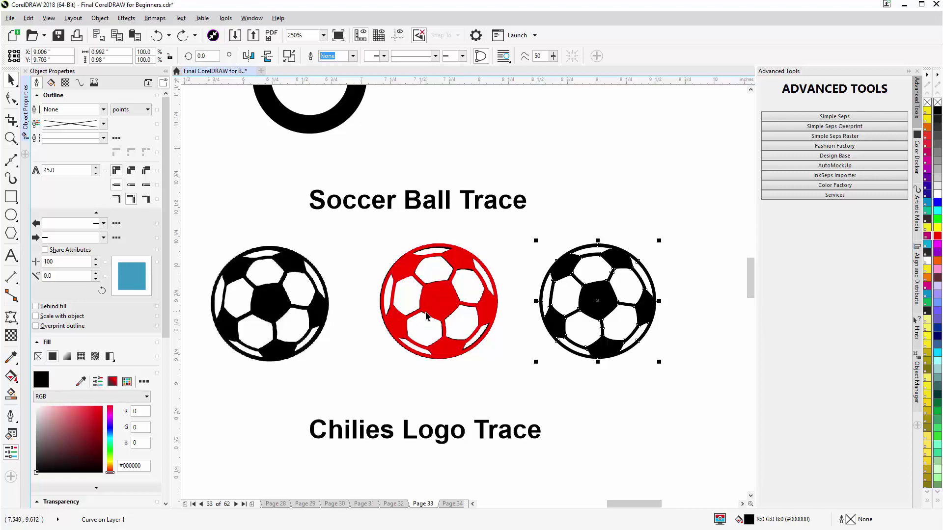
scroll(426, 315, up, 2)
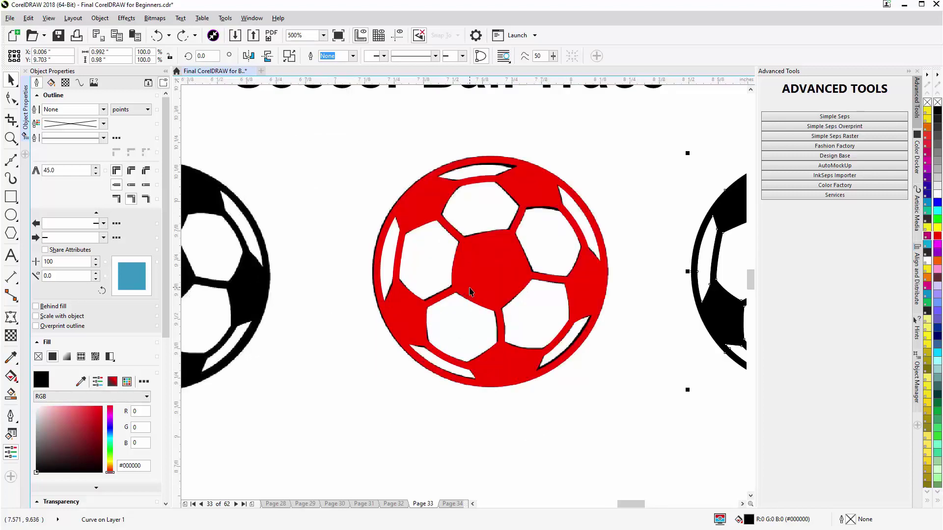
scroll(470, 293, up, 1)
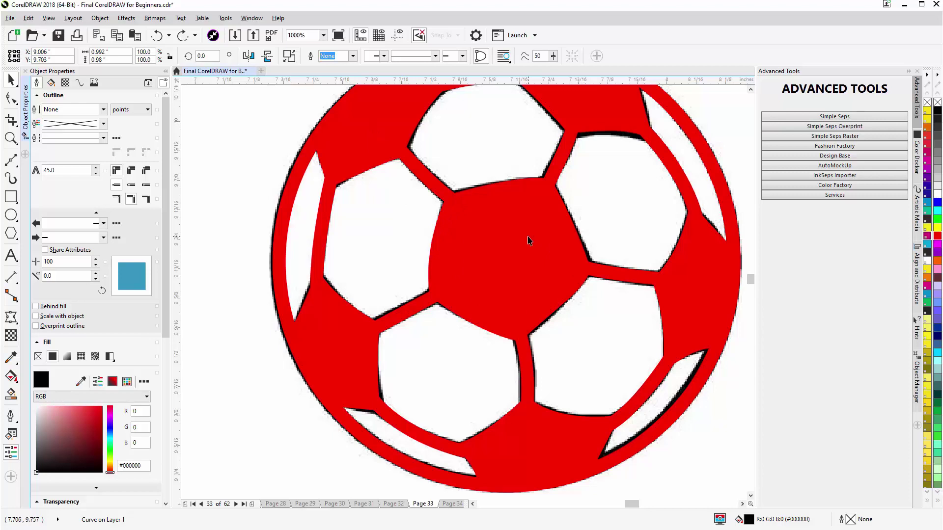
scroll(528, 241, down, 3)
scroll(505, 360, down, 2)
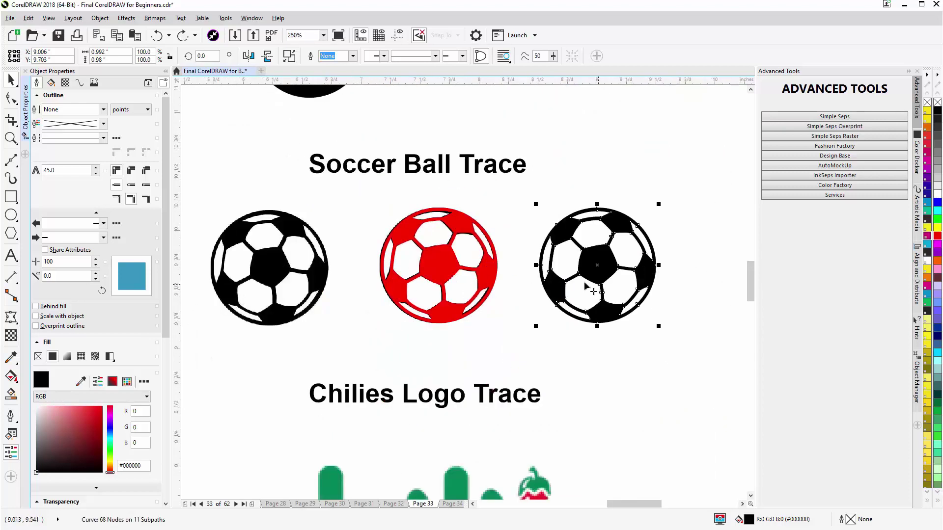
scroll(586, 286, up, 1)
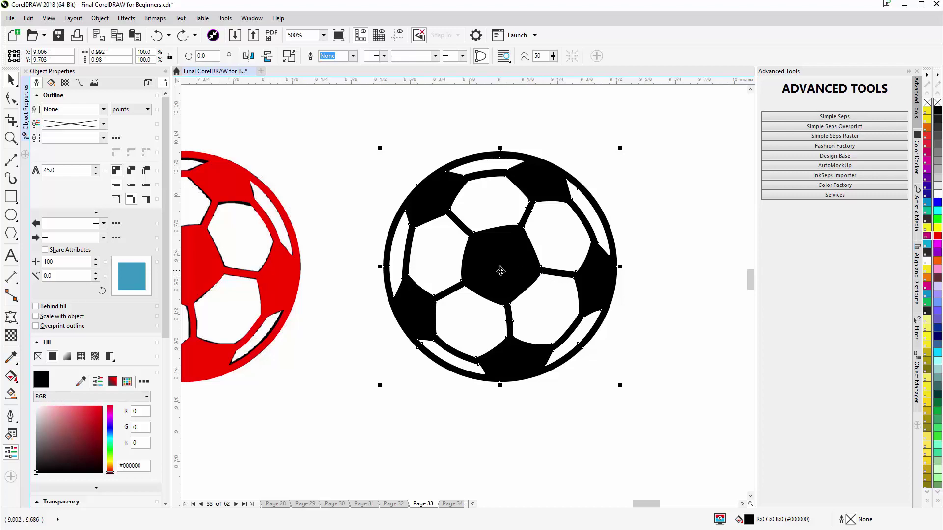
scroll(501, 271, down, 5)
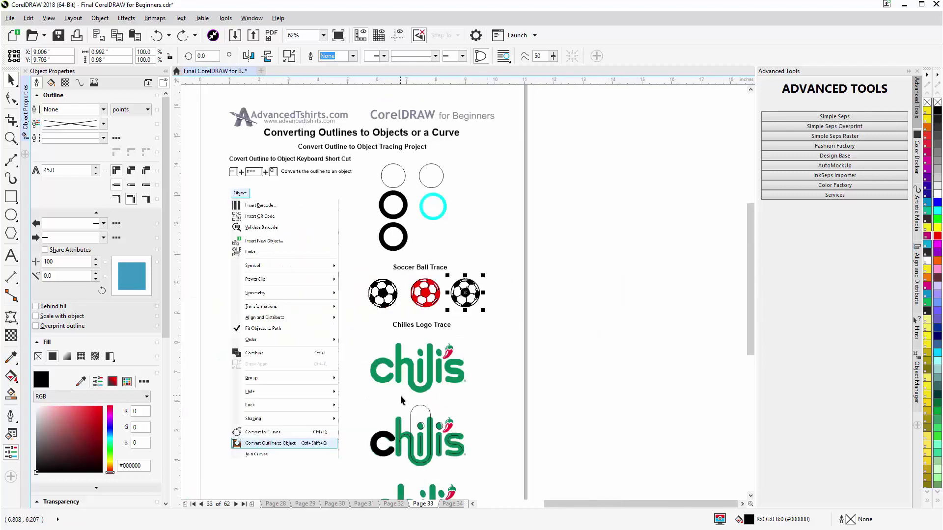
- Select the black c arc and realign it over the green c
scroll(399, 396, up, 2)
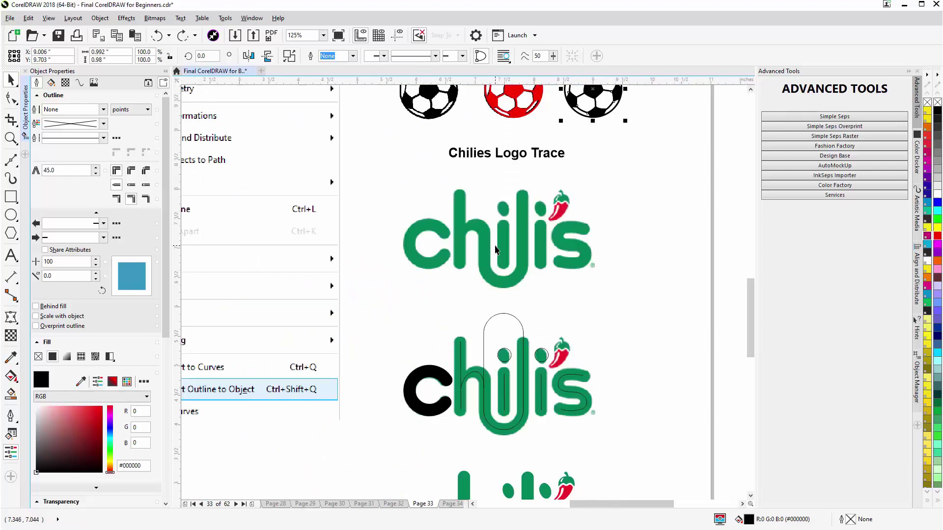
scroll(466, 297, down, 2)
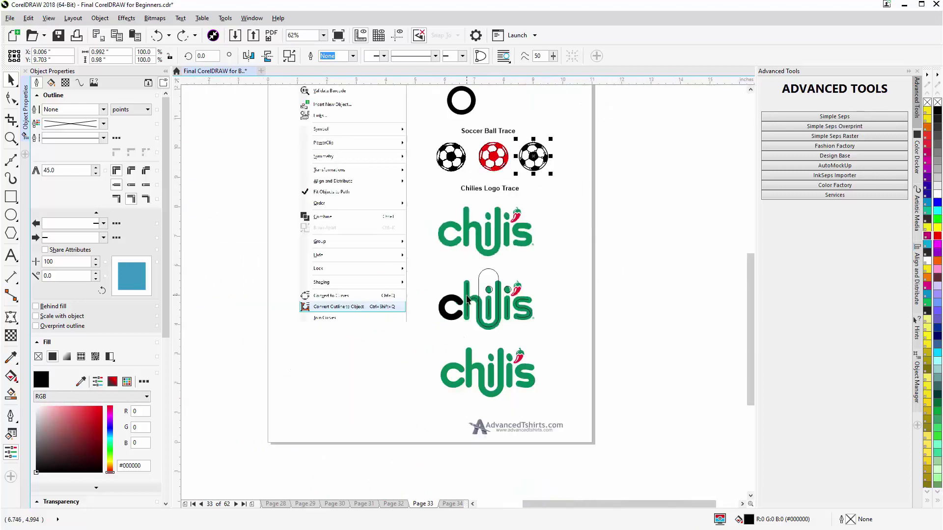
scroll(467, 314, up, 2)
scroll(467, 314, up, 2)
click(375, 226)
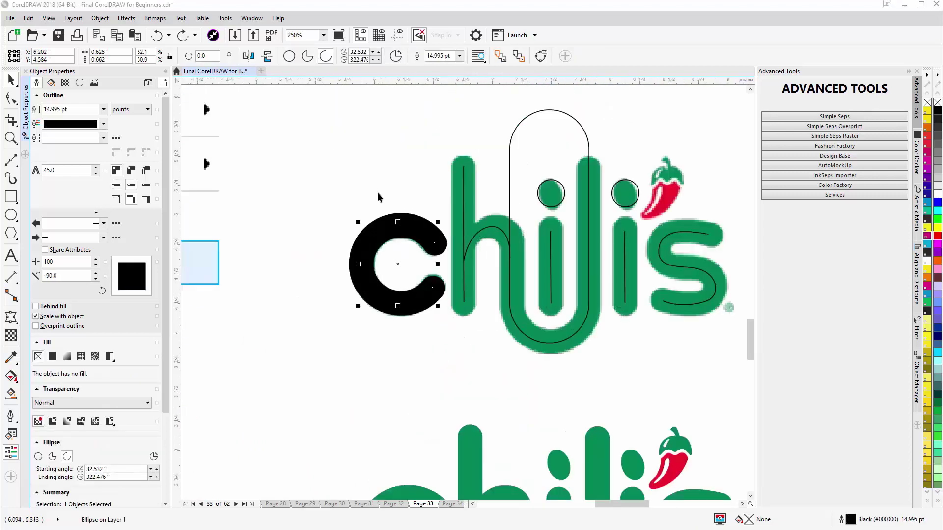
drag(381, 236, 315, 188)
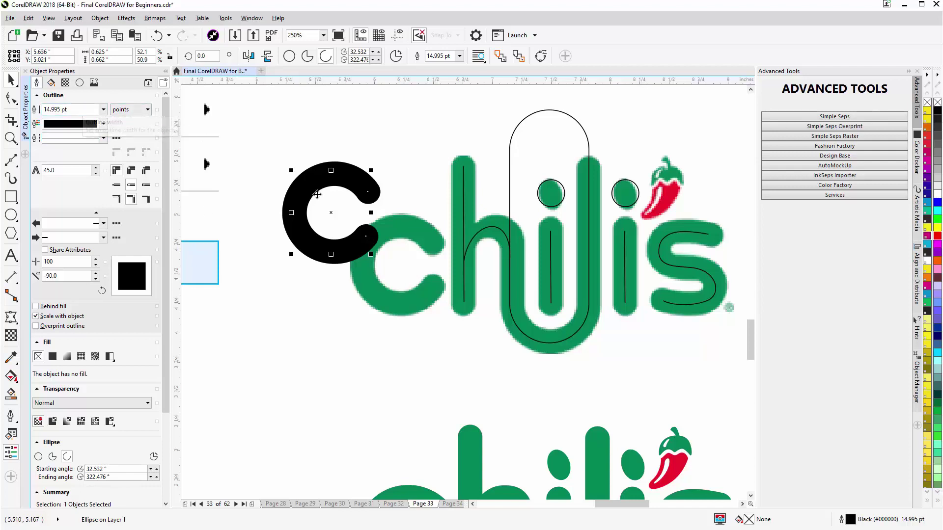
drag(322, 191, 380, 229)
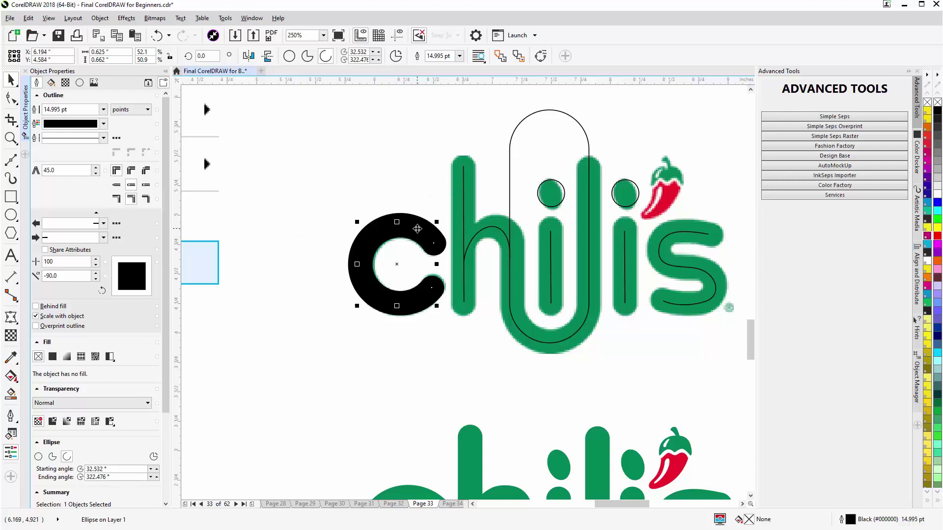
- Copy the black c's thick outline onto the h stem
drag(417, 228, 463, 211)
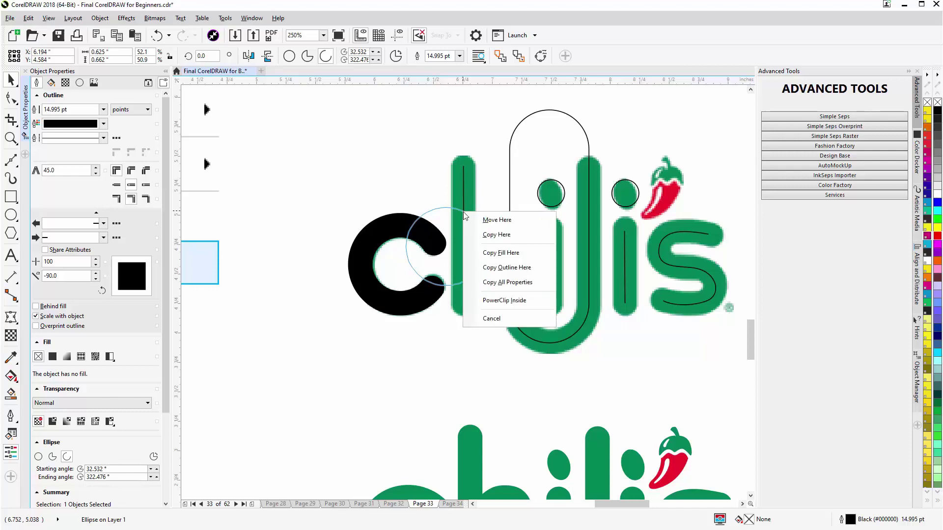
click(485, 267)
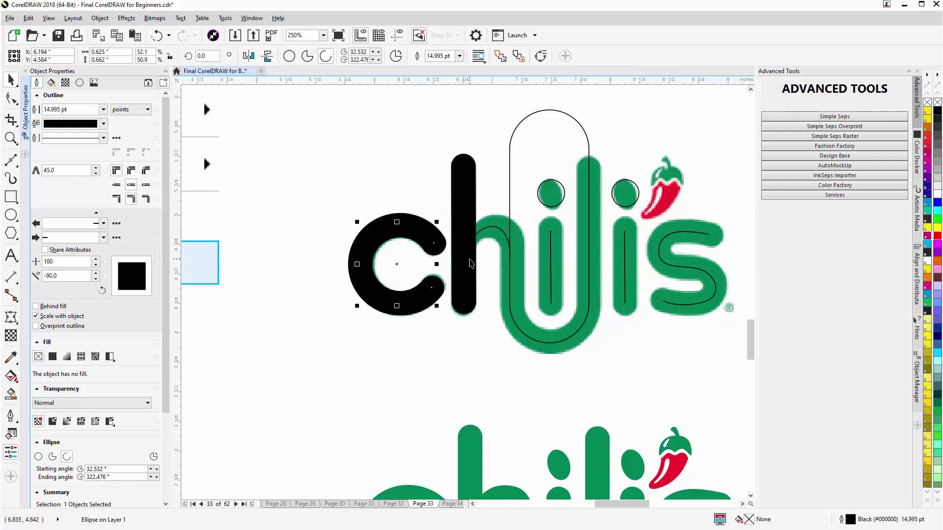
click(510, 220)
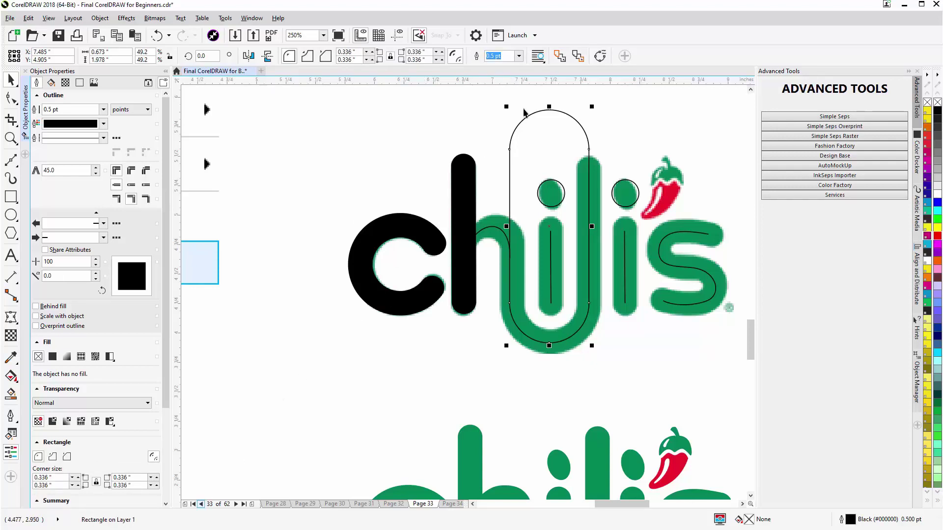
- Convert the rounded outline around h and i to curves and split it at new left and right nodes
click(600, 56)
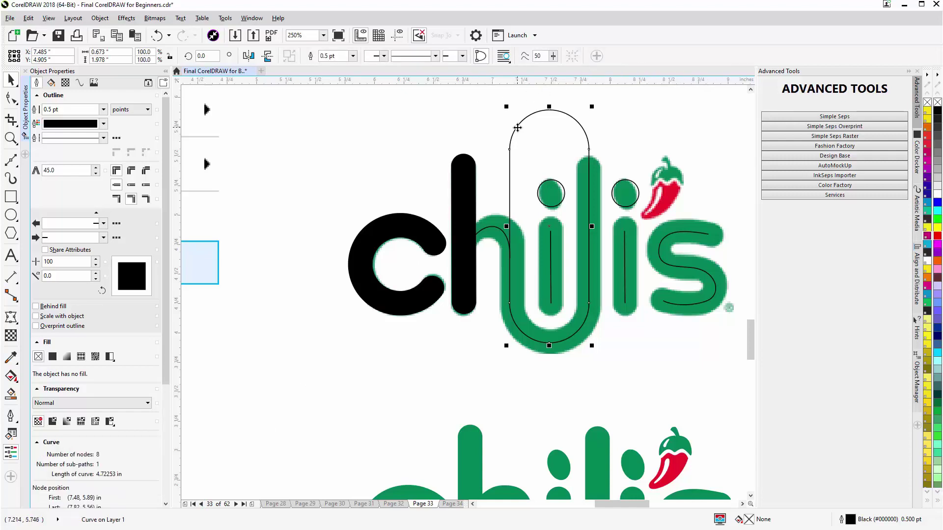
key(F10)
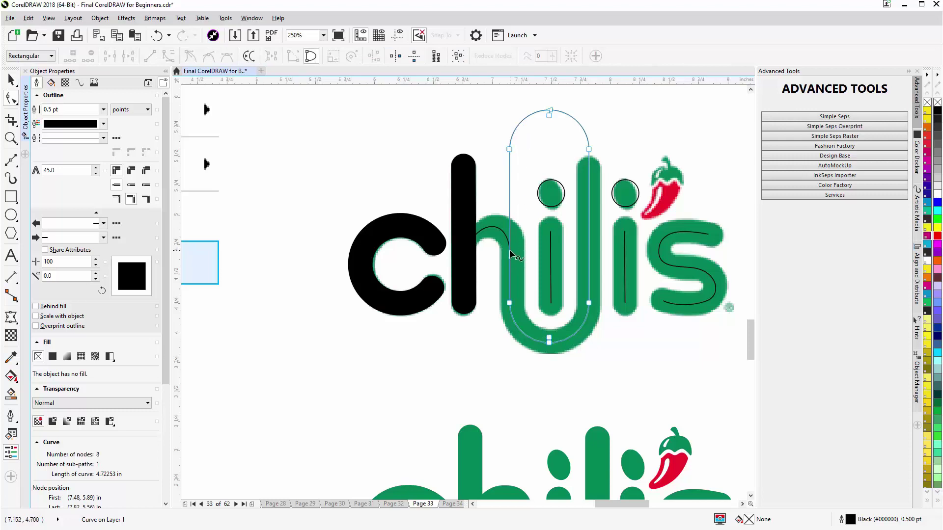
click(510, 250)
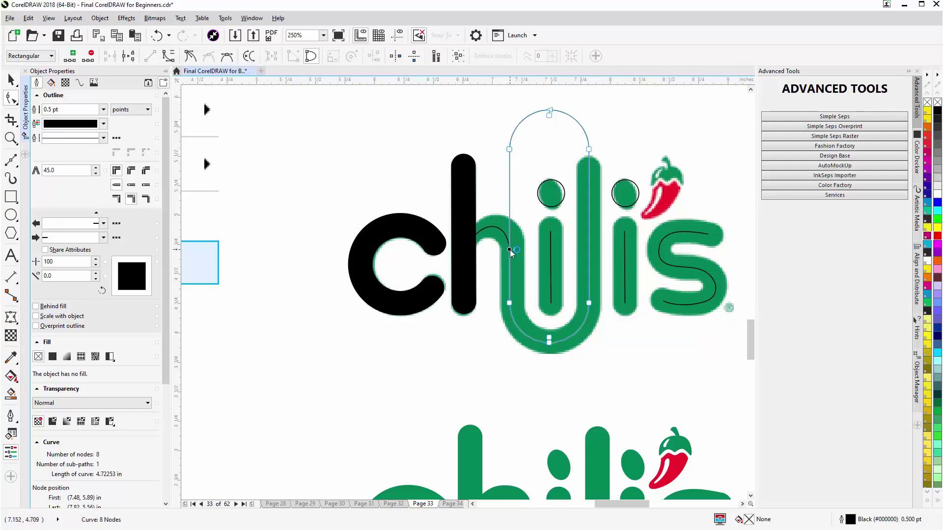
double_click(510, 250)
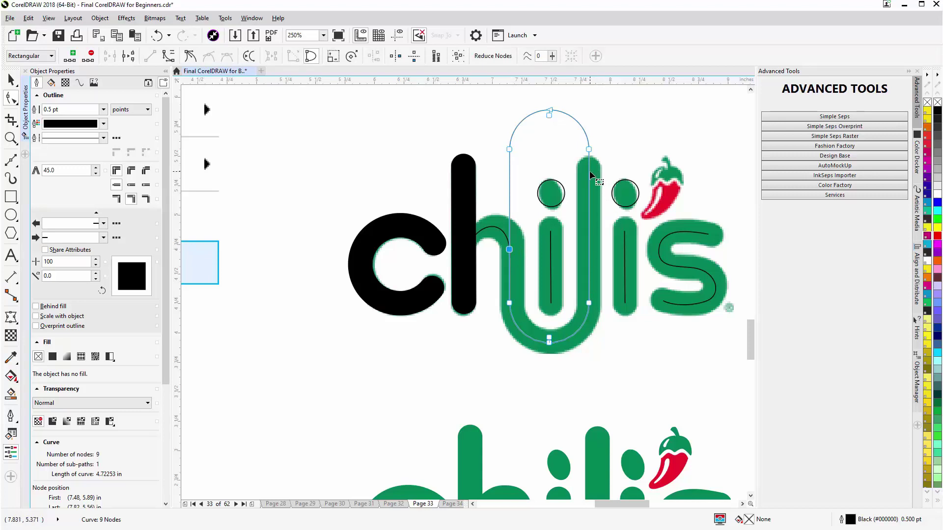
double_click(588, 169)
right_click(588, 169)
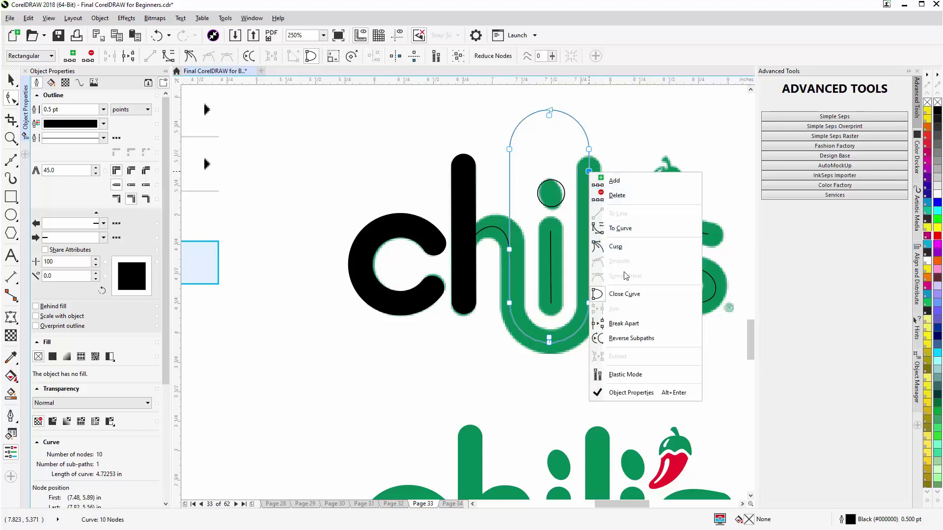
click(631, 326)
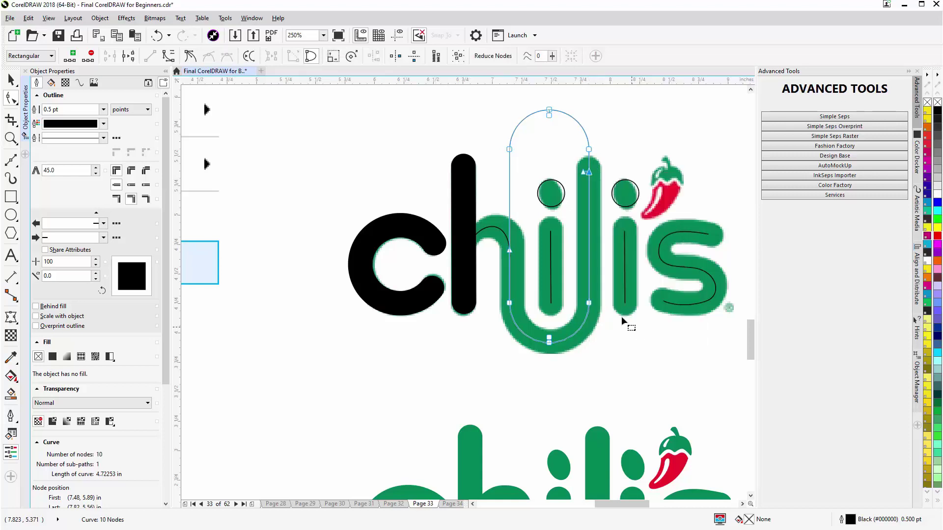
right_click(508, 253)
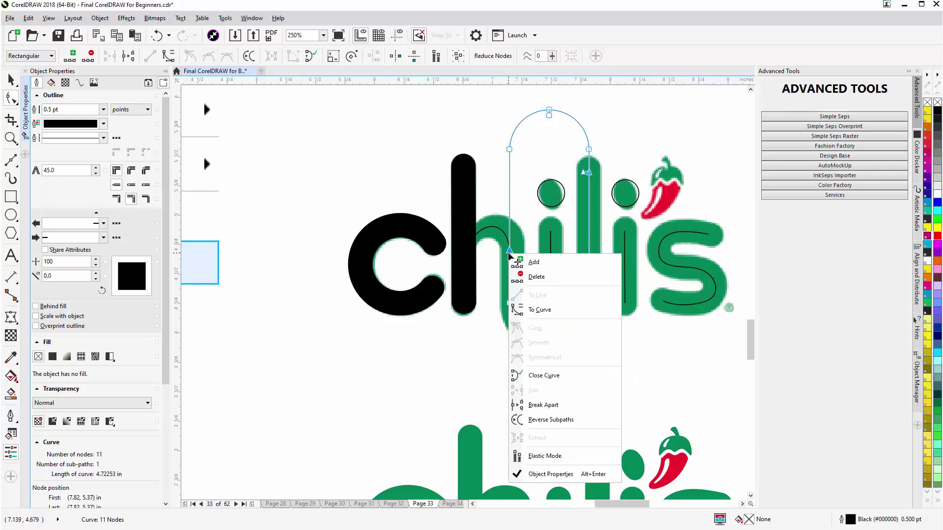
click(543, 405)
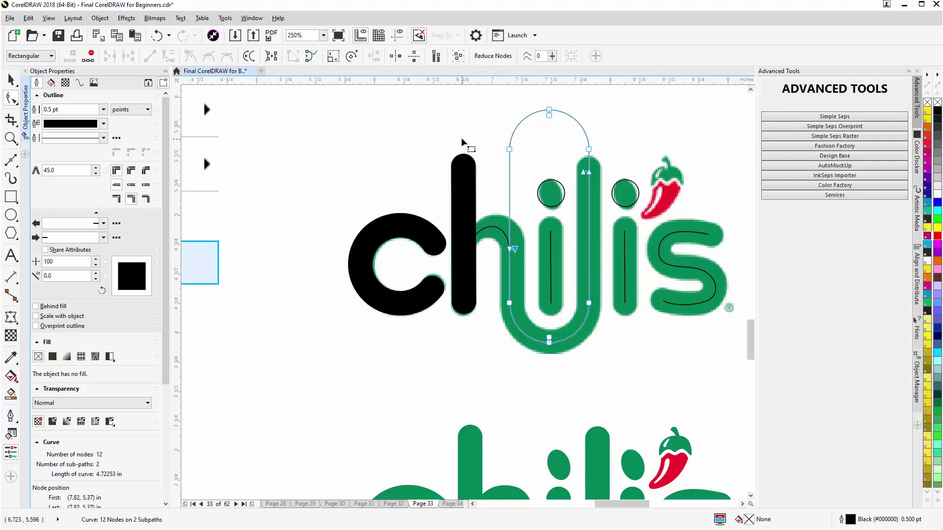
- Break the curve apart and delete its upper loop over the i
key(space)
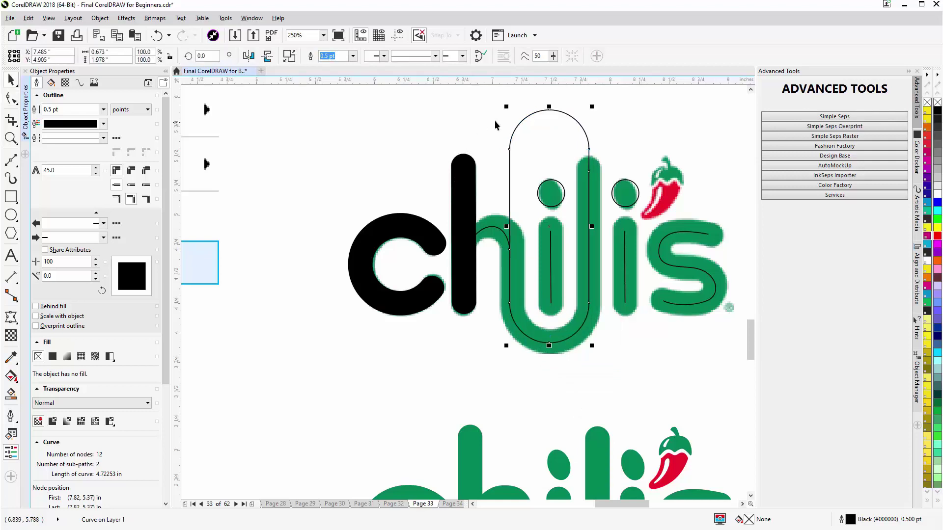
right_click(538, 112)
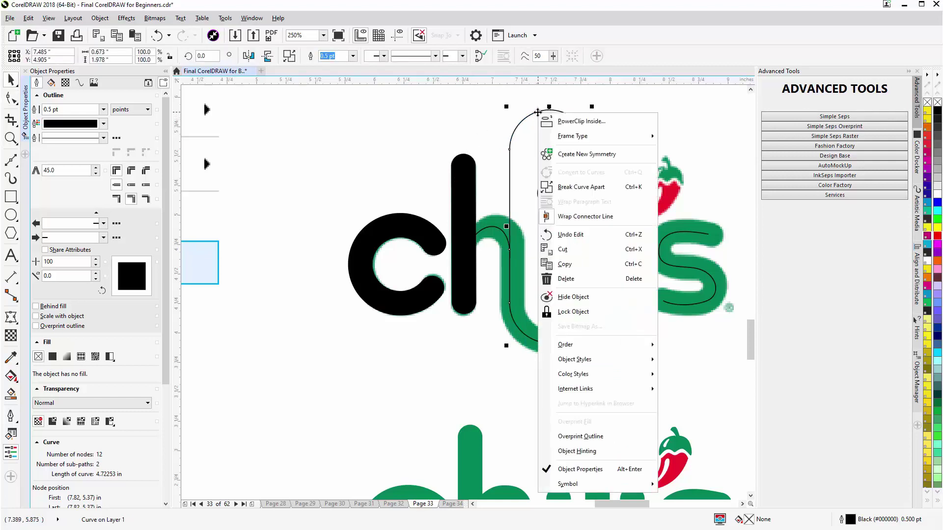
click(572, 187)
click(609, 133)
click(581, 126)
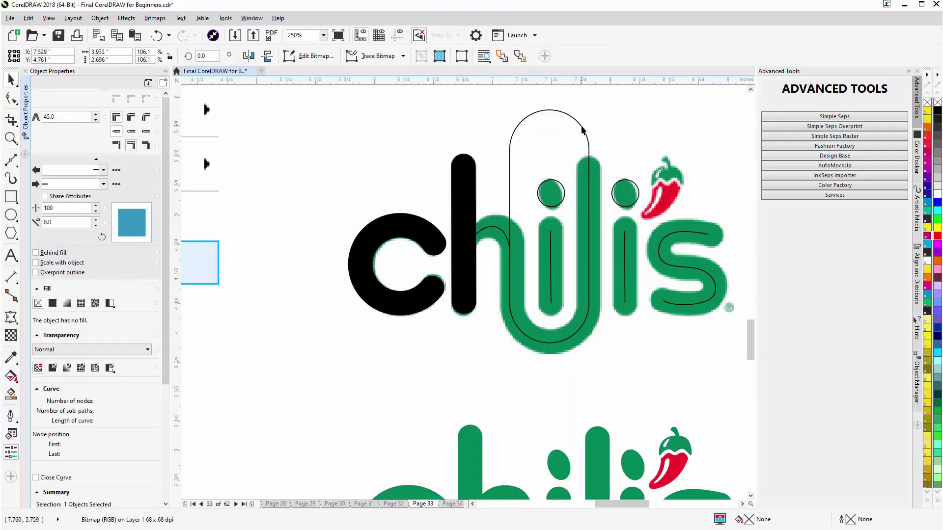
key(Delete)
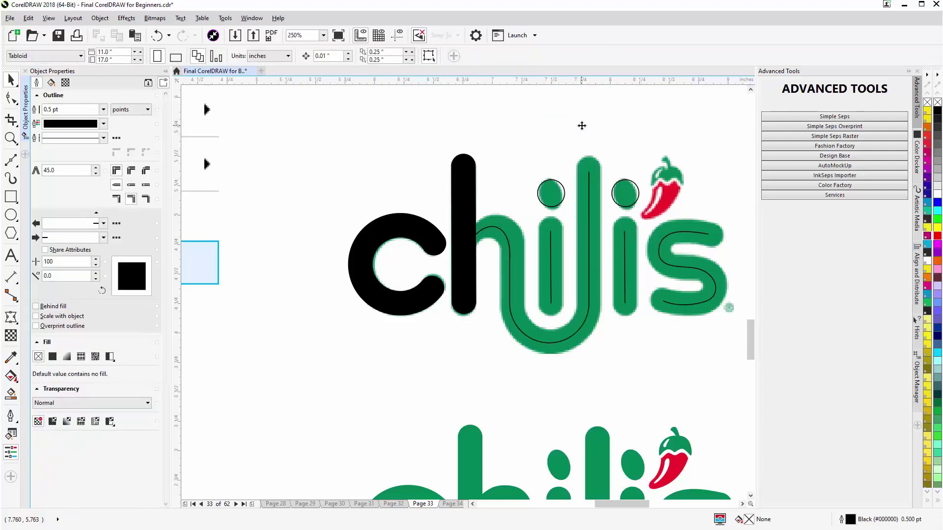
- Copy the h stem's thick black outline onto the h's arch and the U-shaped stroke
click(462, 231)
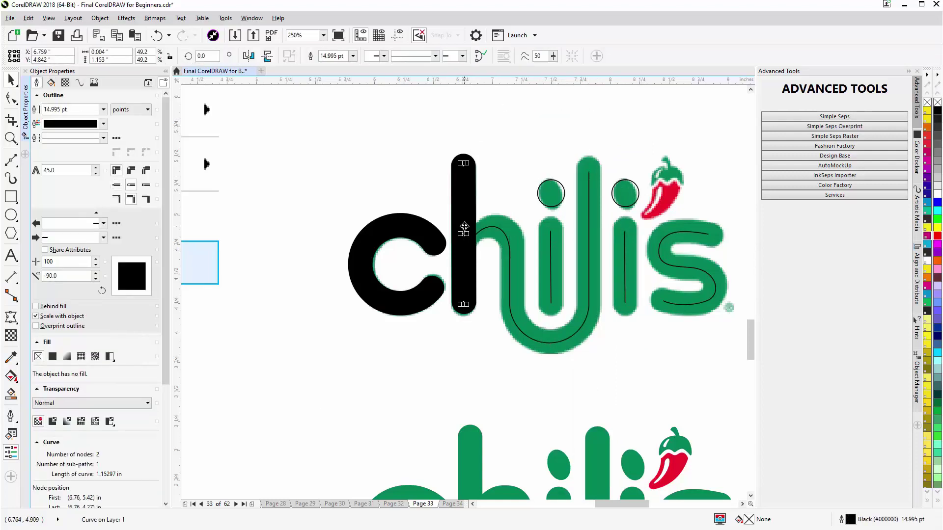
drag(464, 226, 494, 227)
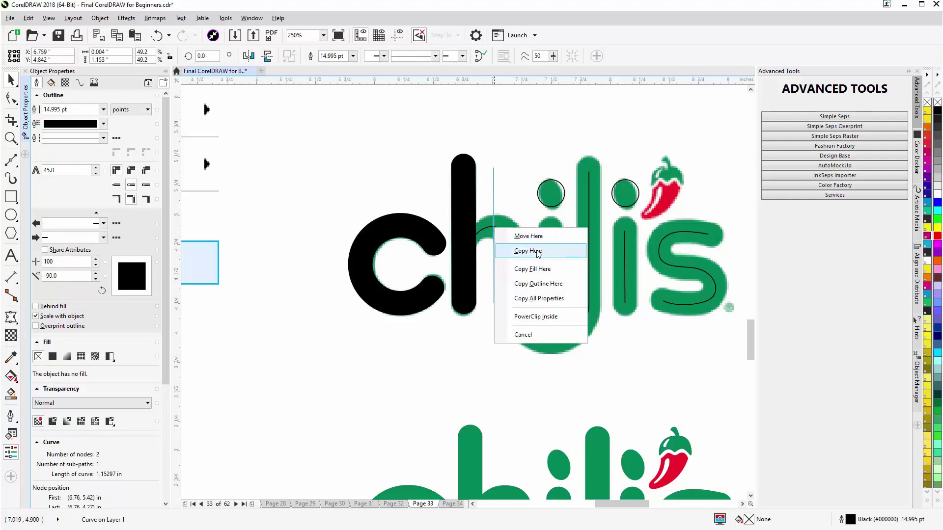
click(546, 284)
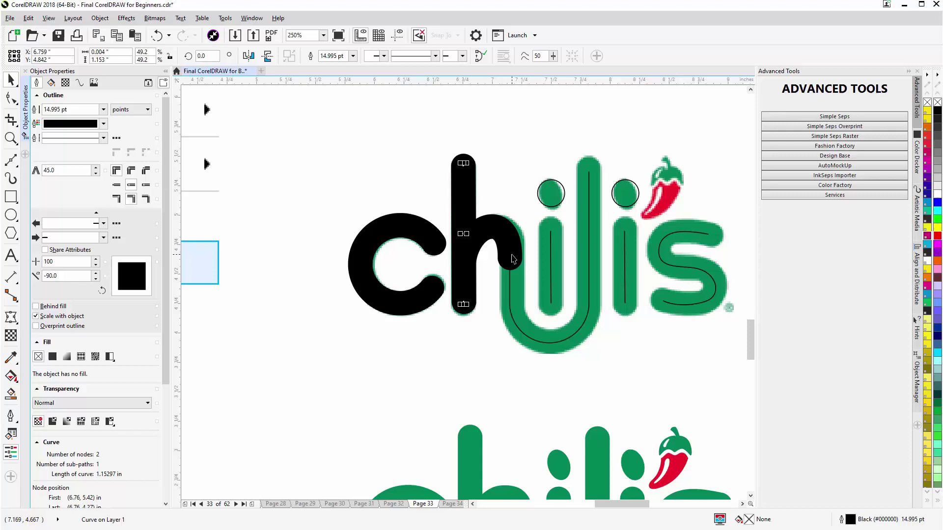
drag(512, 259, 511, 285)
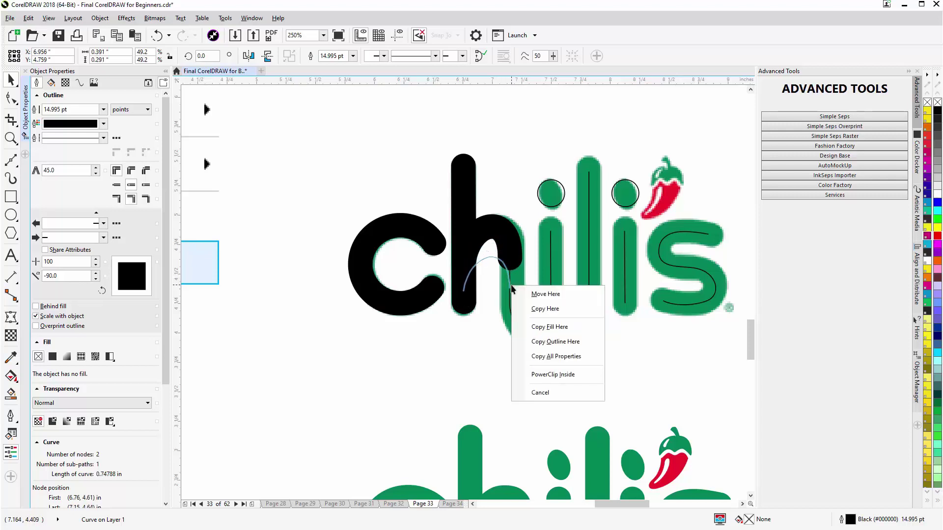
click(545, 342)
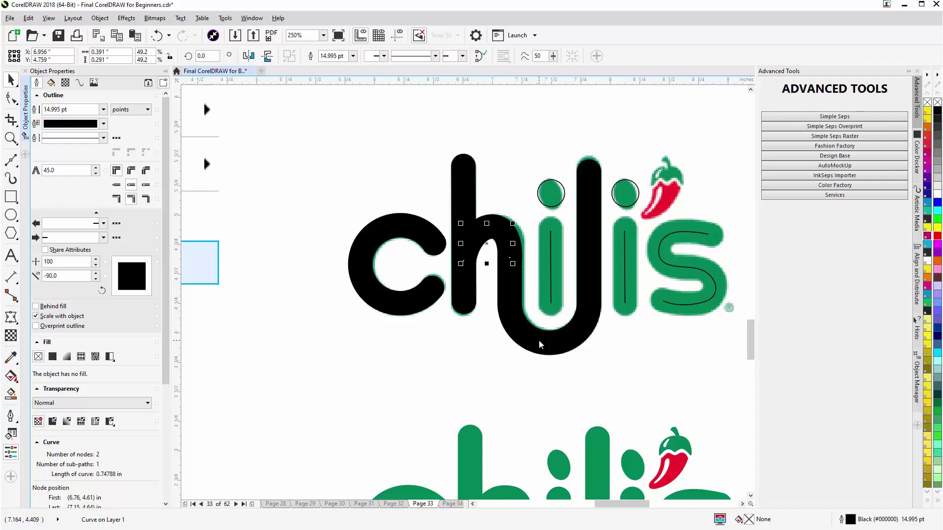
- Copy the thick black outline from the U curve onto the first green i stem
click(584, 263)
right_click(587, 258)
click(583, 255)
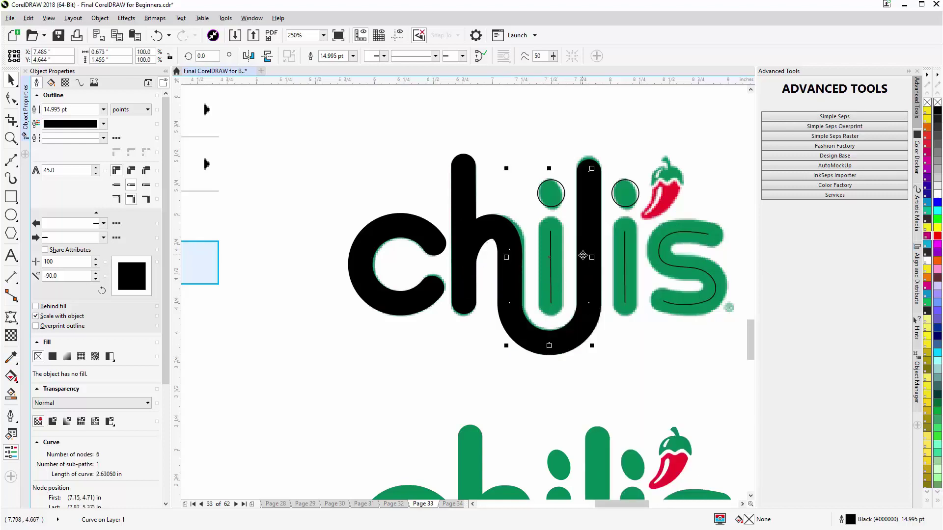
drag(582, 255, 549, 261)
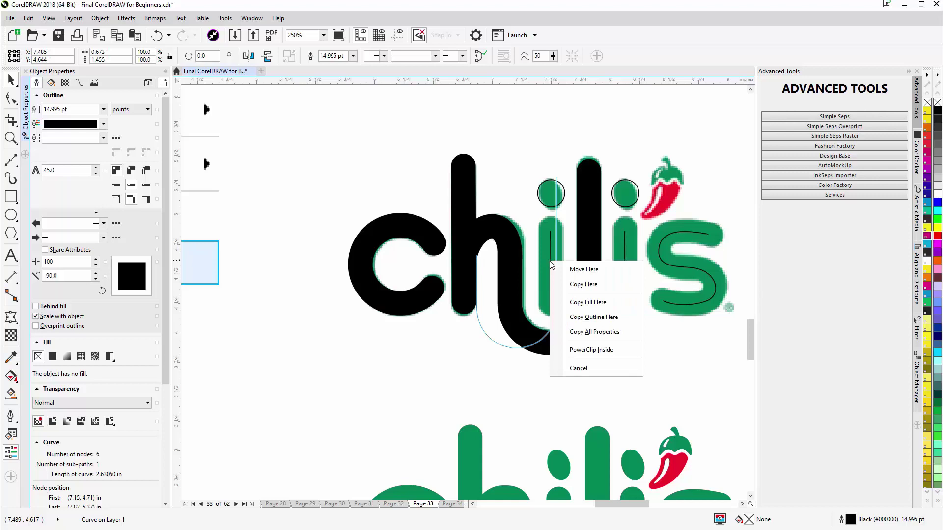
click(570, 316)
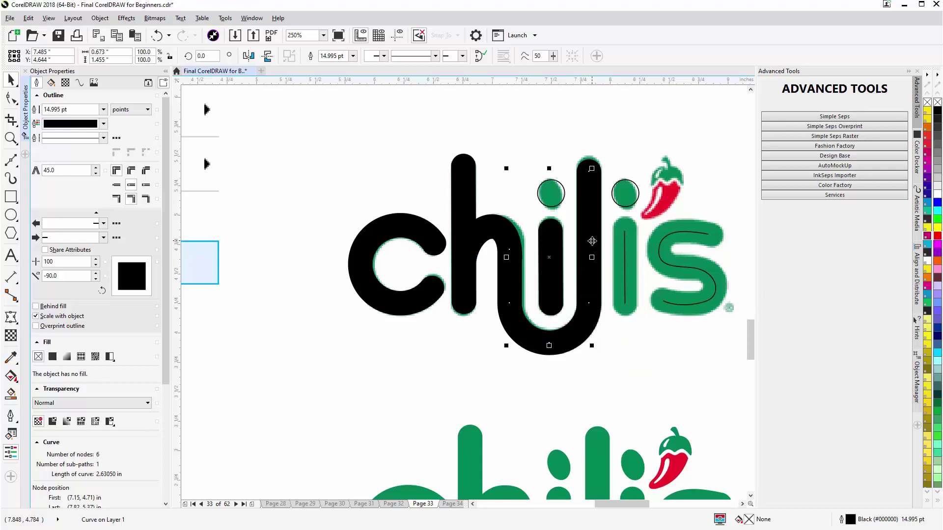
- Undo an accidental copy of the U curve and give the second i stem the thick outline
click(591, 240)
drag(591, 241, 628, 267)
click(660, 289)
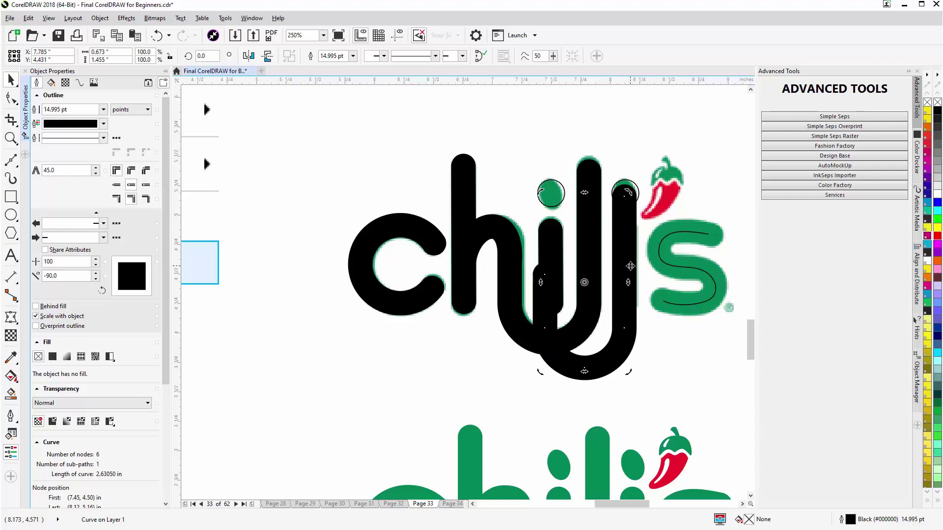
key(ctrl+z)
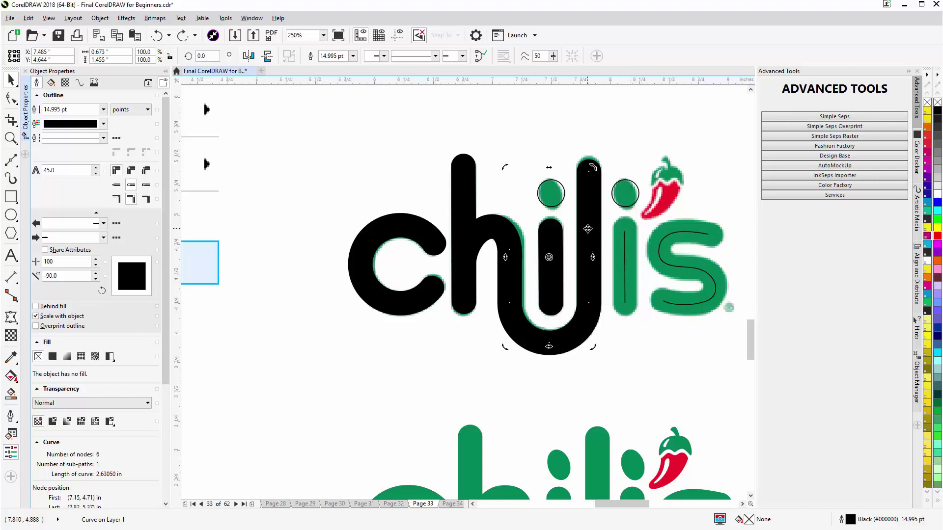
drag(587, 229, 626, 254)
click(641, 309)
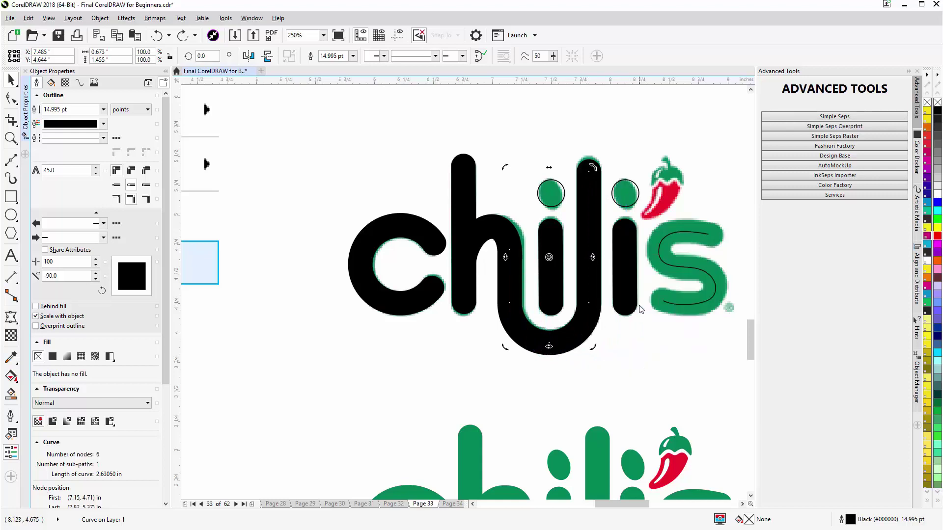
- Copy the second i stem's thick black outline onto the green s
click(625, 265)
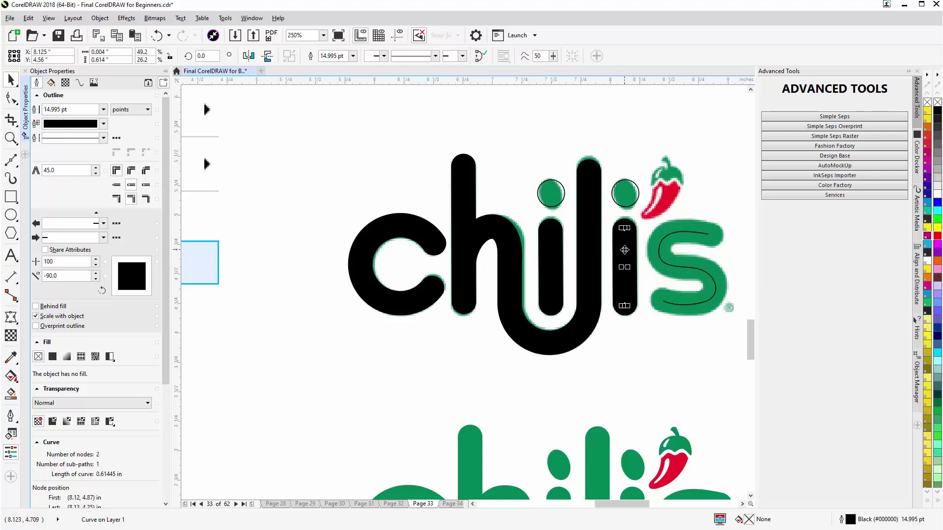
drag(624, 250, 660, 258)
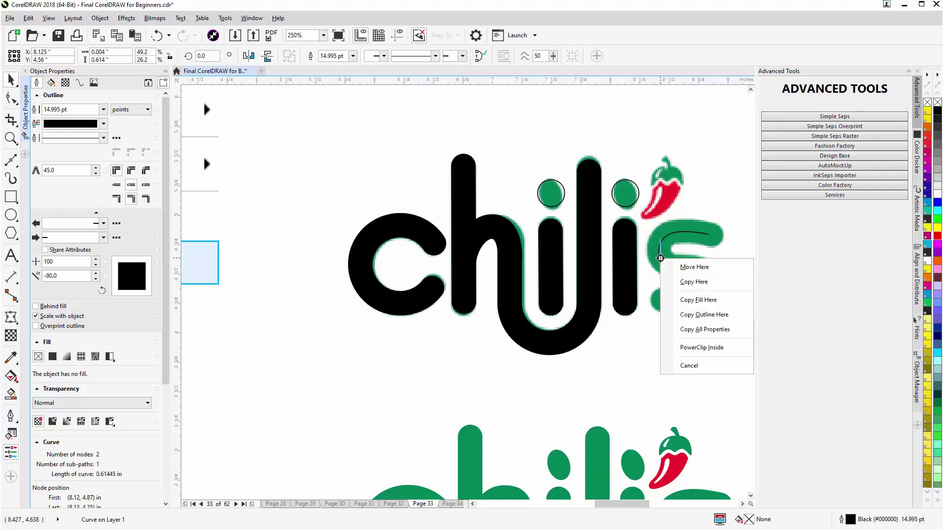
click(682, 314)
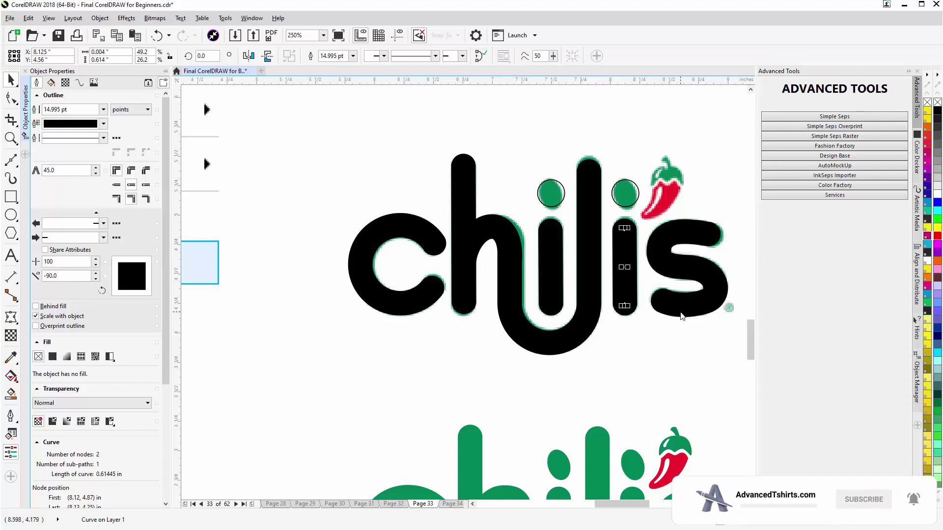
- Stretch the left i dot into a taller oval and copy its shape onto the right i dot
click(553, 198)
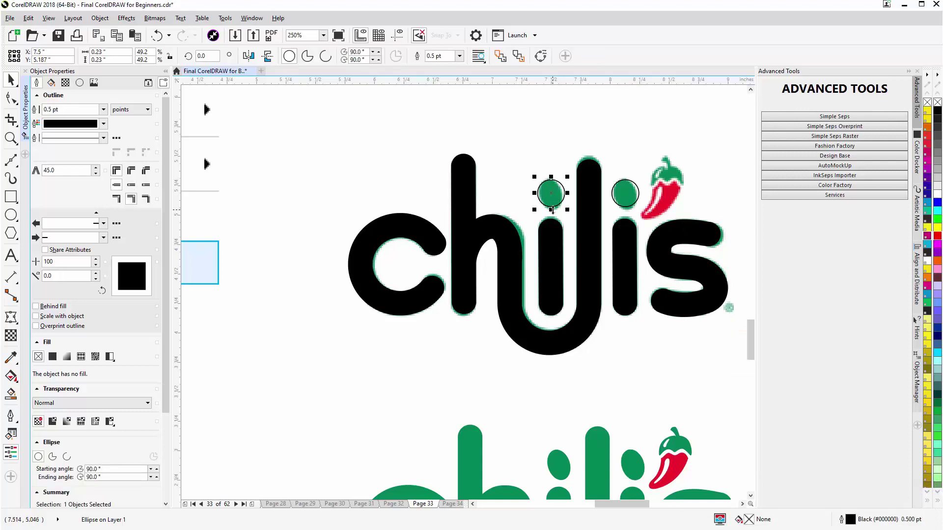
mouse_move(553, 210)
mouse_down()
mouse_move(567, 196)
mouse_move(556, 178)
mouse_up()
click(551, 194)
click(620, 198)
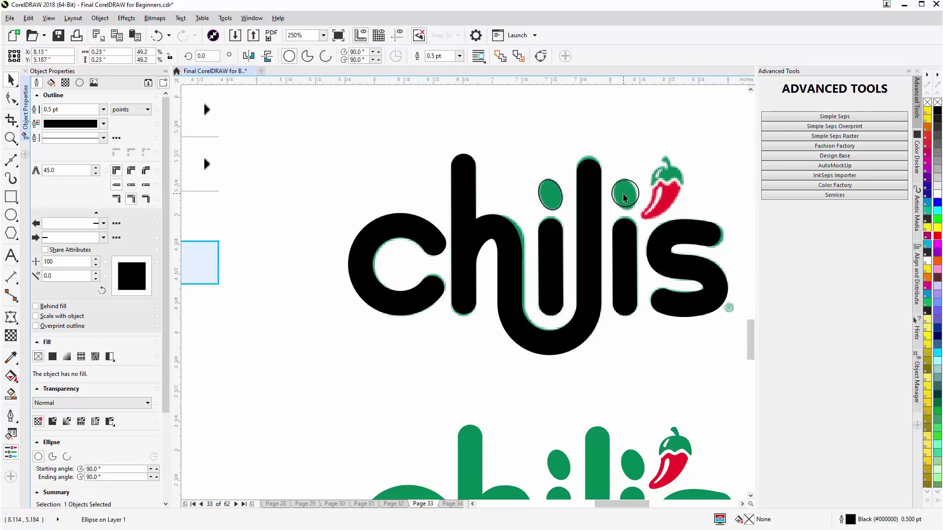
key(Escape)
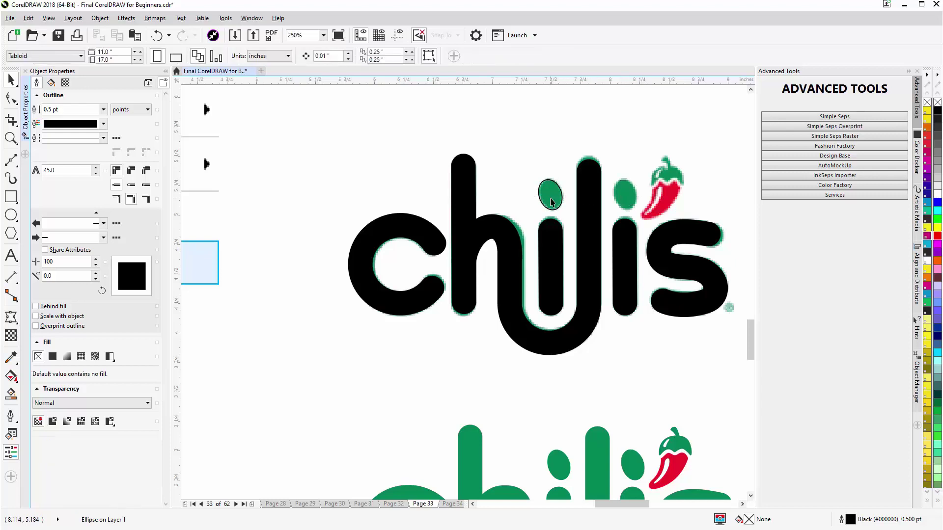
click(550, 195)
drag(550, 208, 626, 206)
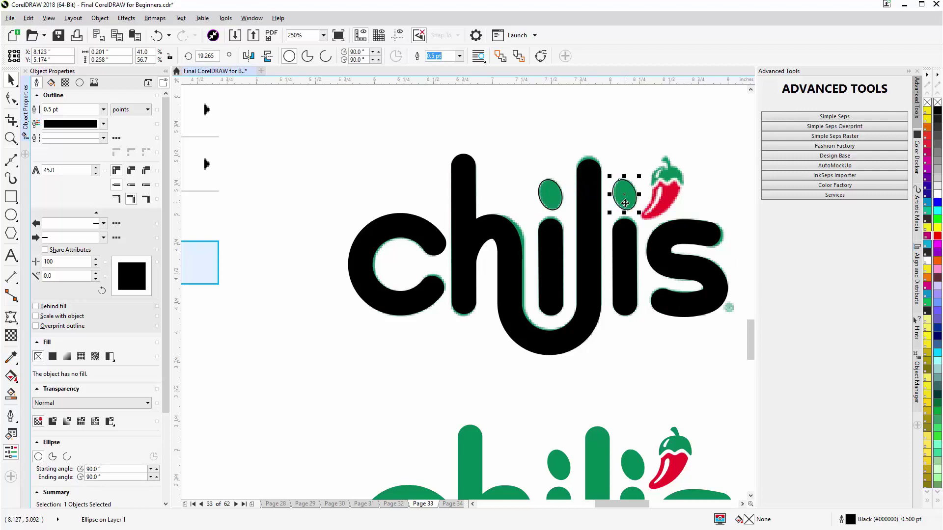
- Select the black s, U stroke, i stem and h arch together
click(667, 262)
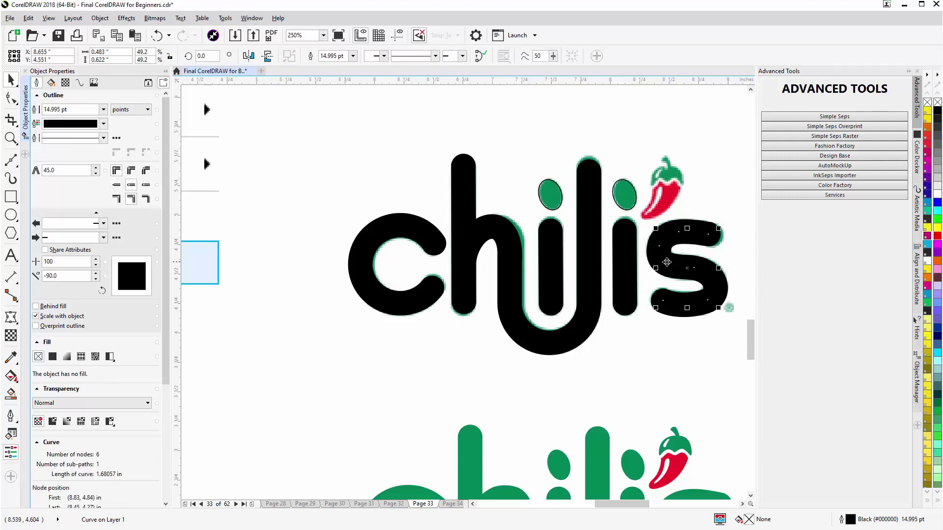
shift+click(625, 261)
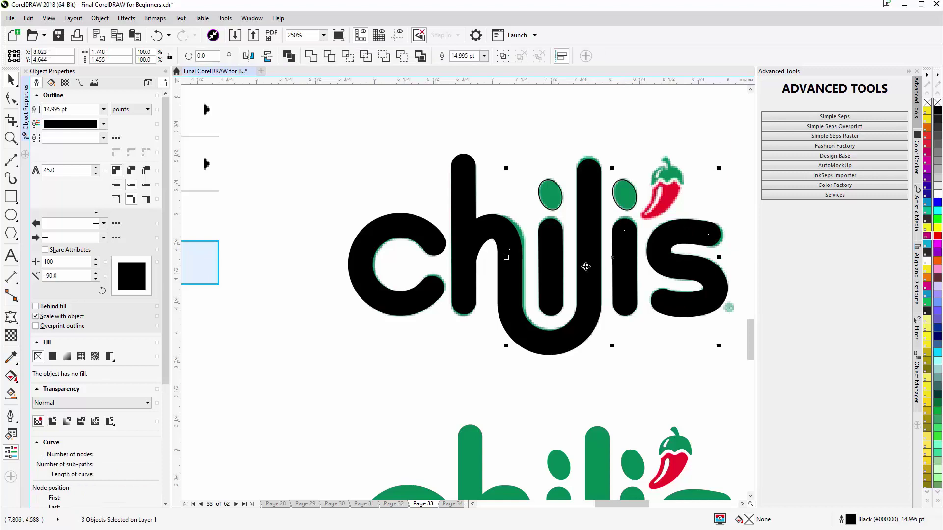
shift+click(557, 267)
shift+click(493, 229)
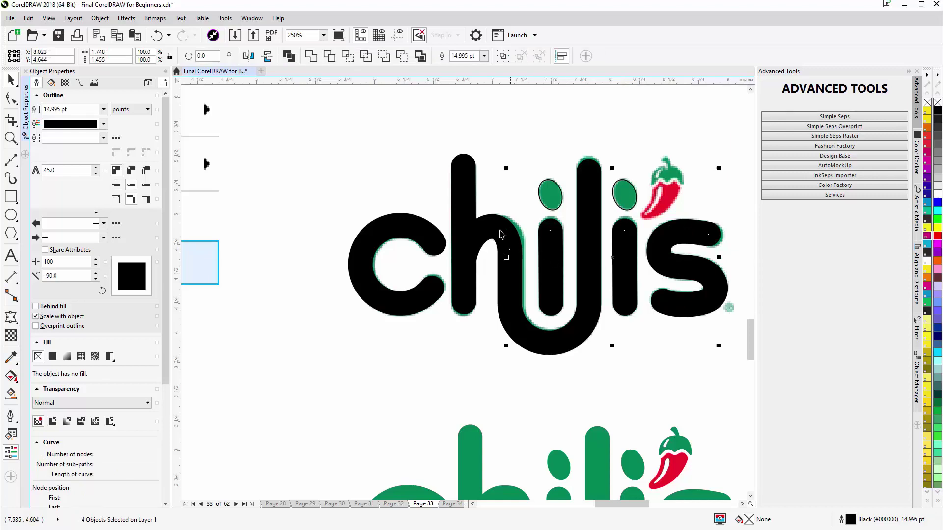
- Add the h stem and c, convert all seven outlines to objects, and weld them
shift+click(461, 204)
shift+click(401, 230)
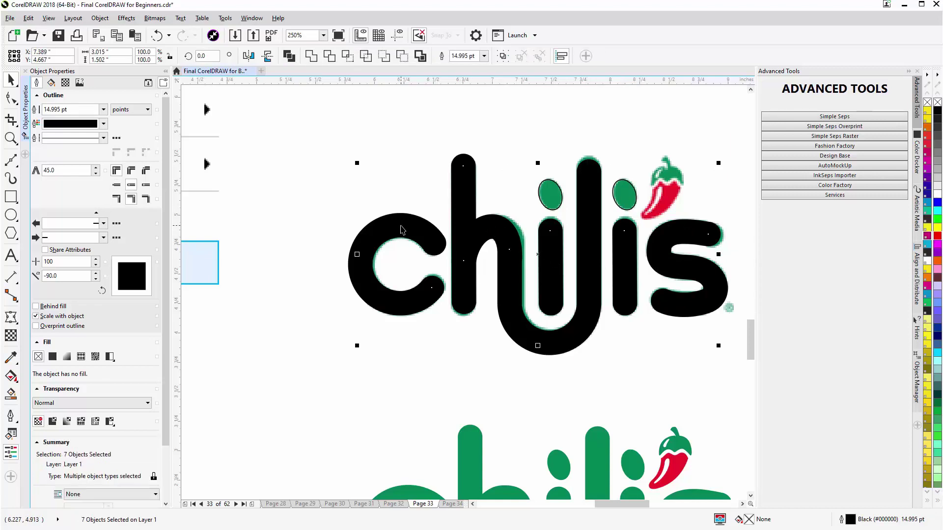
key(ctrl+shift+q)
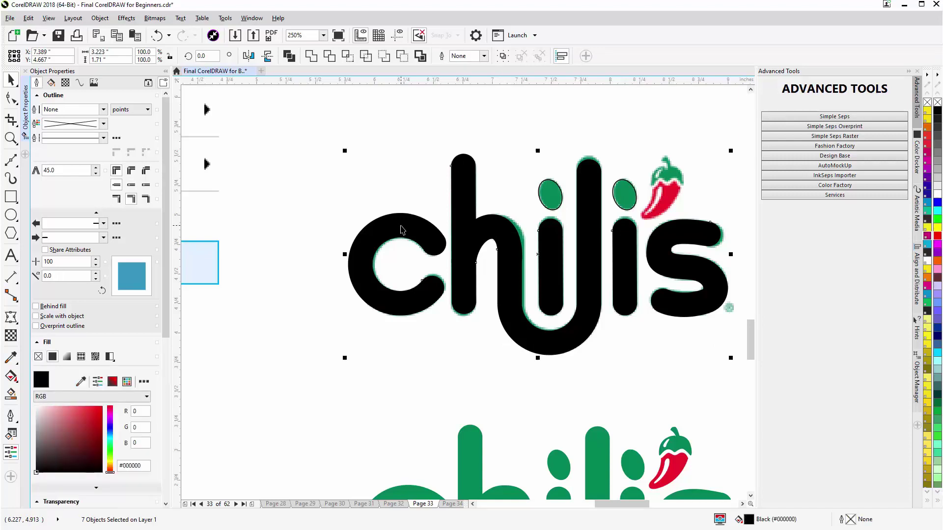
drag(401, 229, 369, 265)
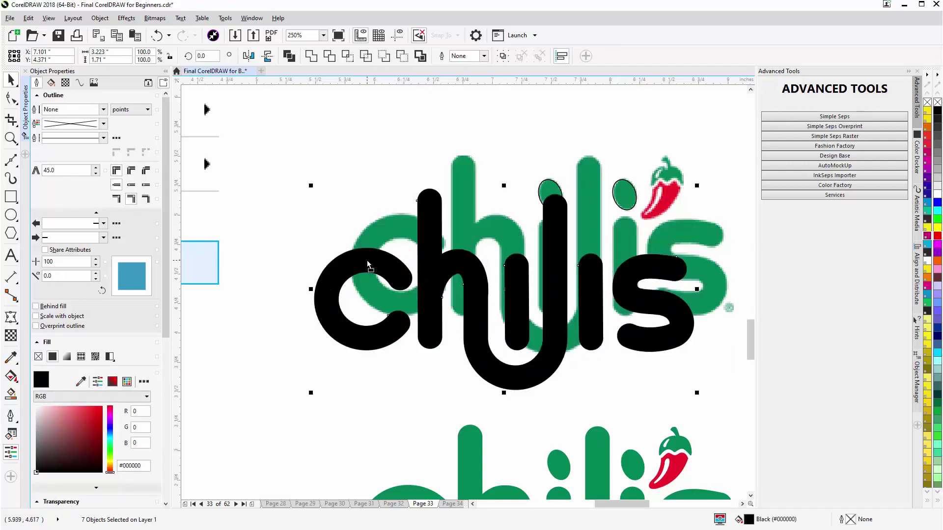
key(ctrl+z)
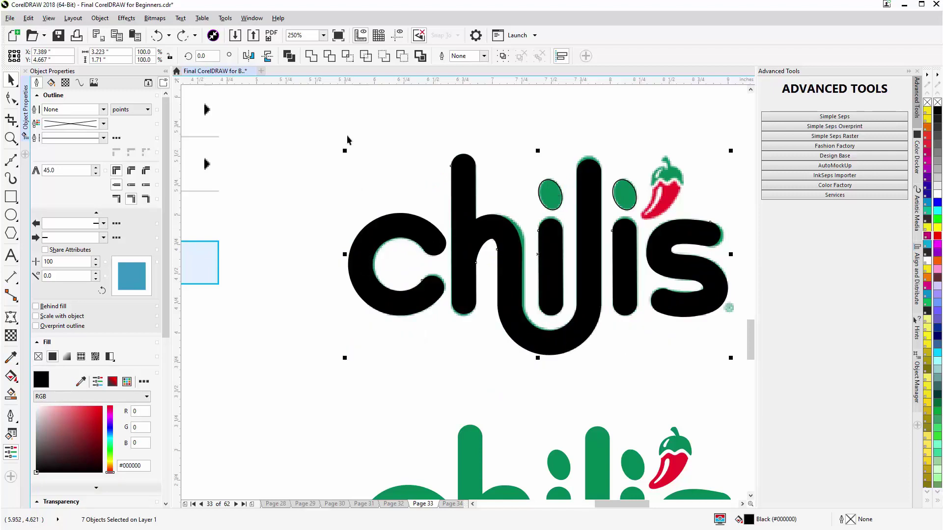
click(312, 58)
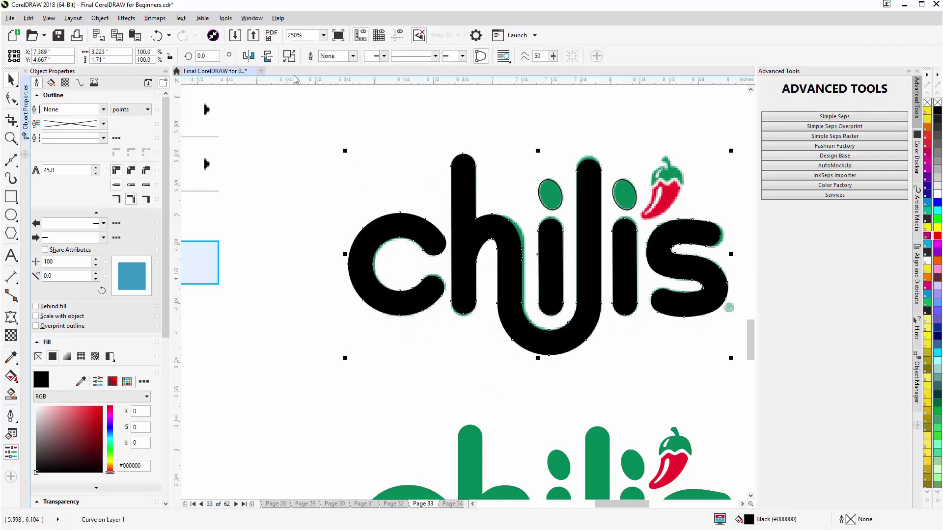
- Delete an extra node where the h's arch meets the U stroke and reshape the h curve
click(11, 98)
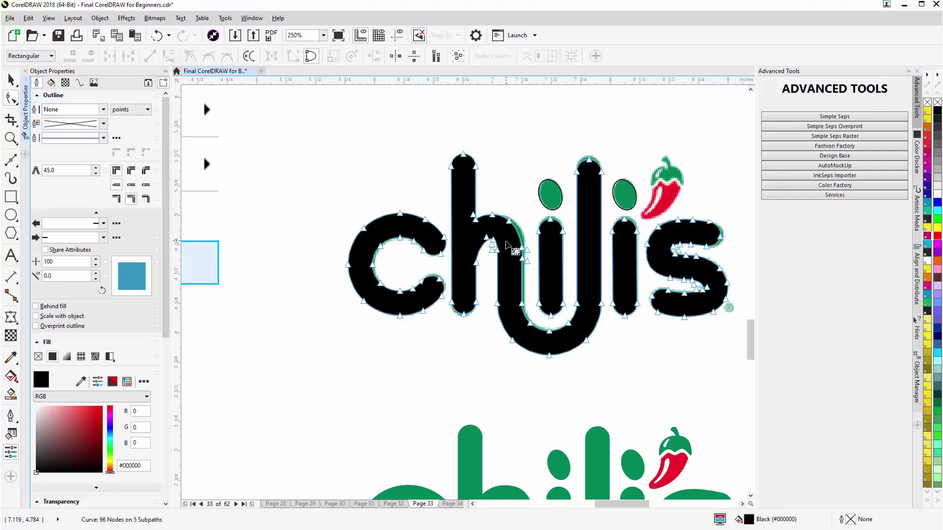
scroll(463, 296, up, 2)
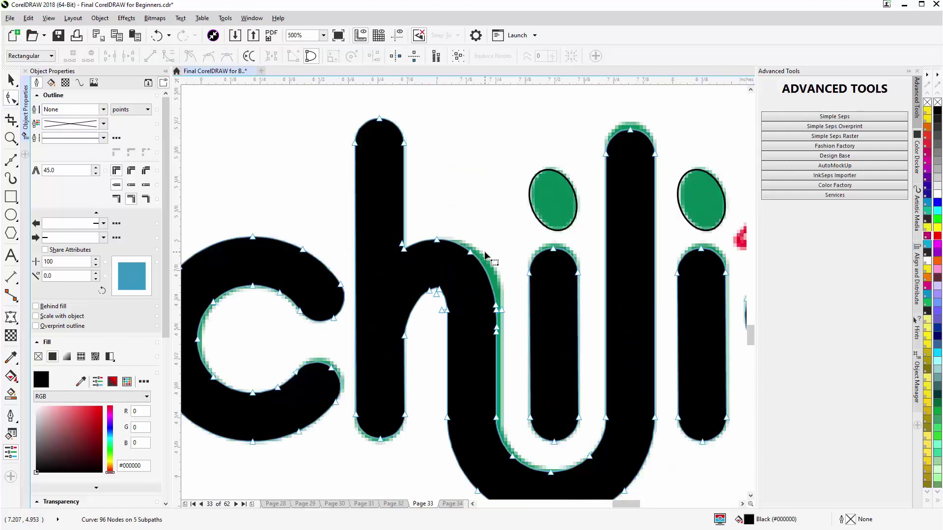
double_click(500, 308)
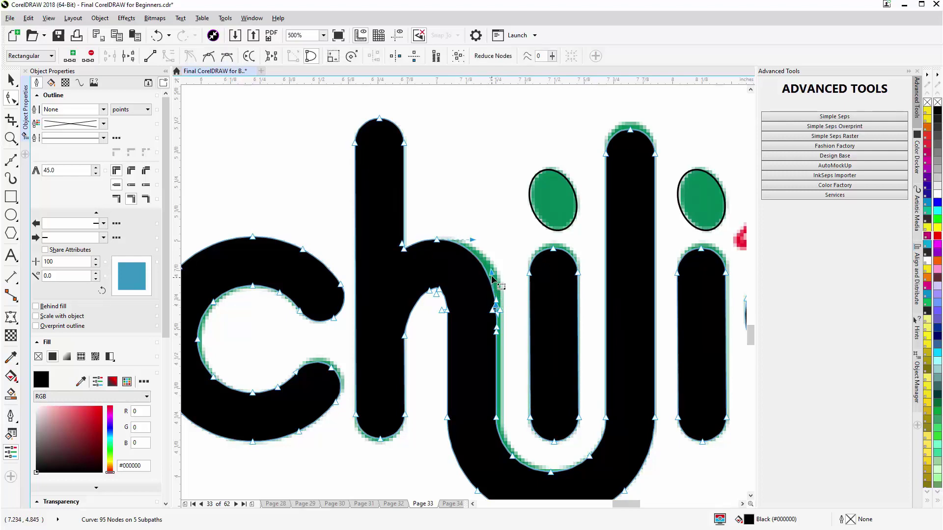
drag(498, 281, 496, 269)
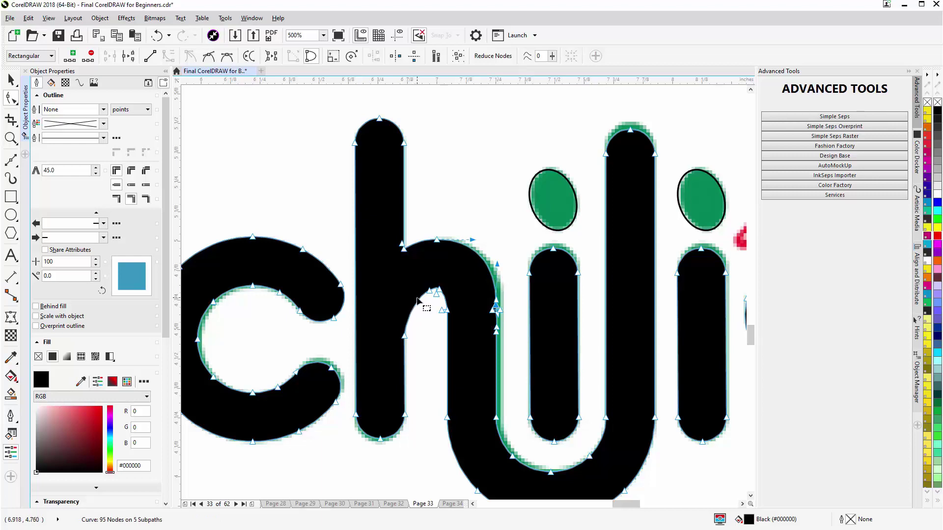
click(52, 22)
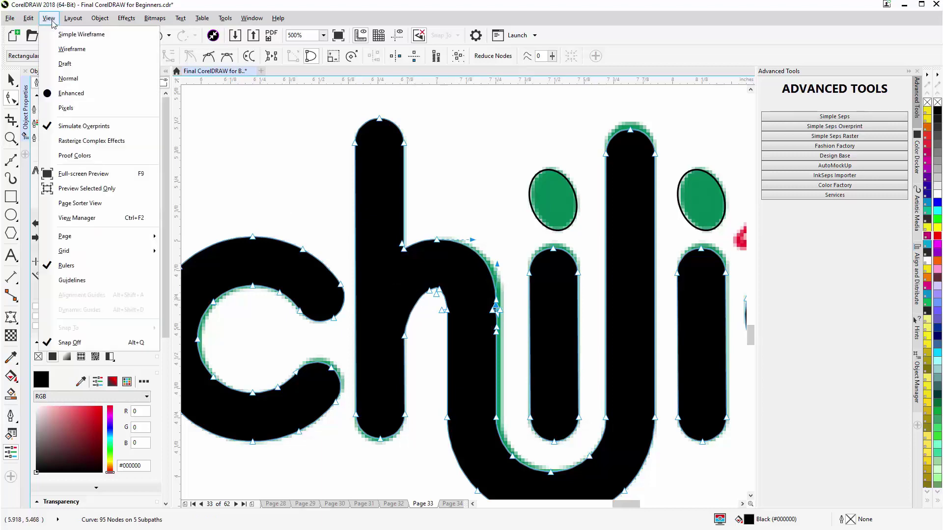
- Switch to Wireframe view, reshape the h's inner curve and delete an extra node
click(55, 49)
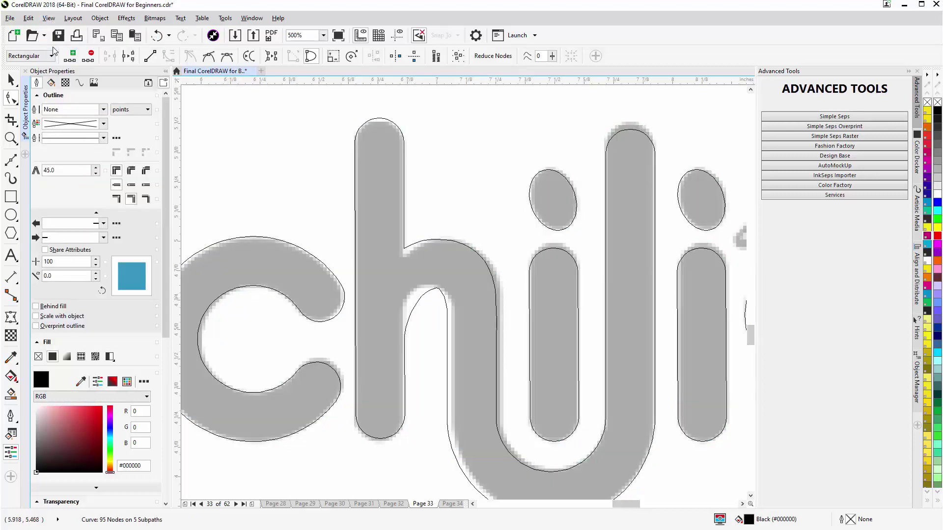
click(414, 307)
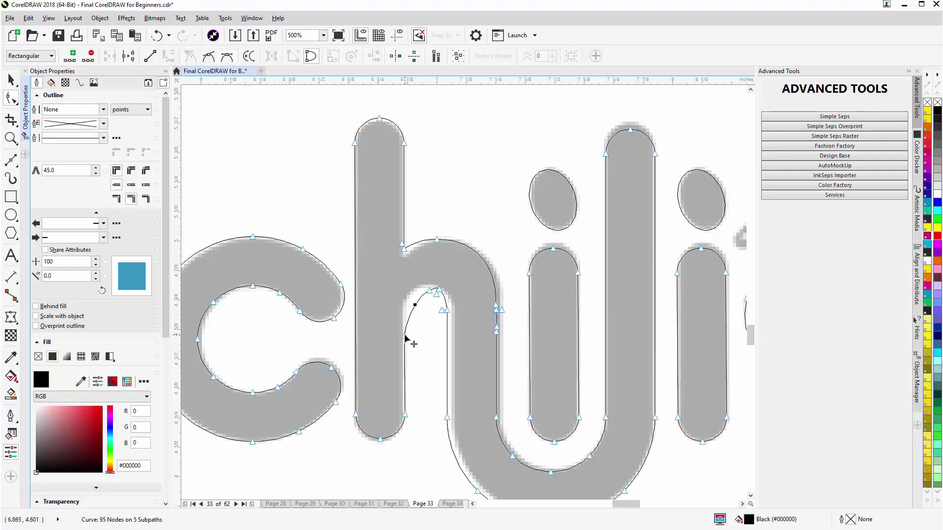
drag(407, 316, 402, 294)
click(441, 289)
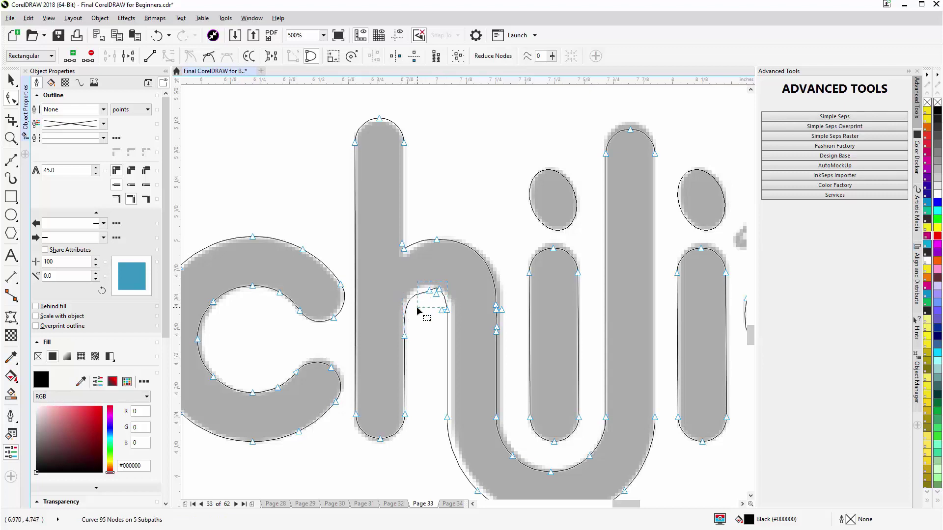
key(Delete)
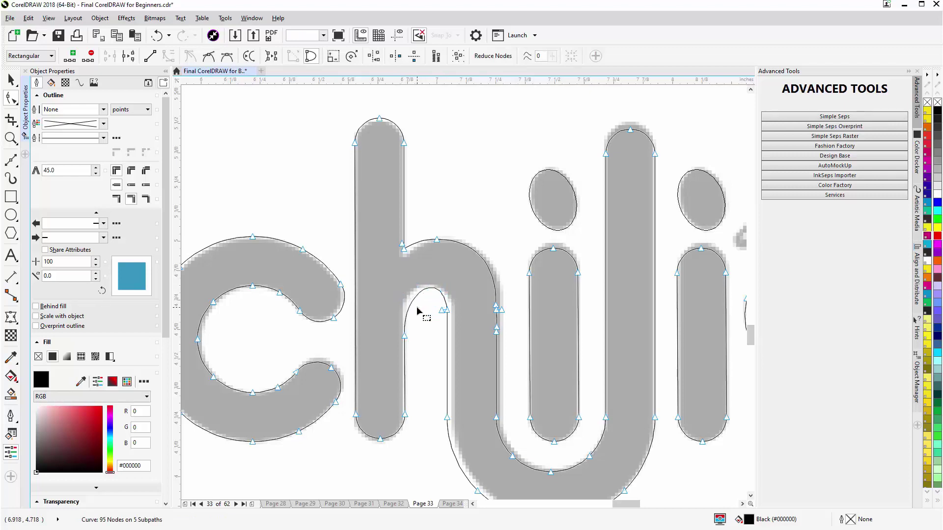
- Add, remove and move nodes to refine the h's inner arch, leaving the curve at 90 nodes
double_click(447, 326)
key(Delete)
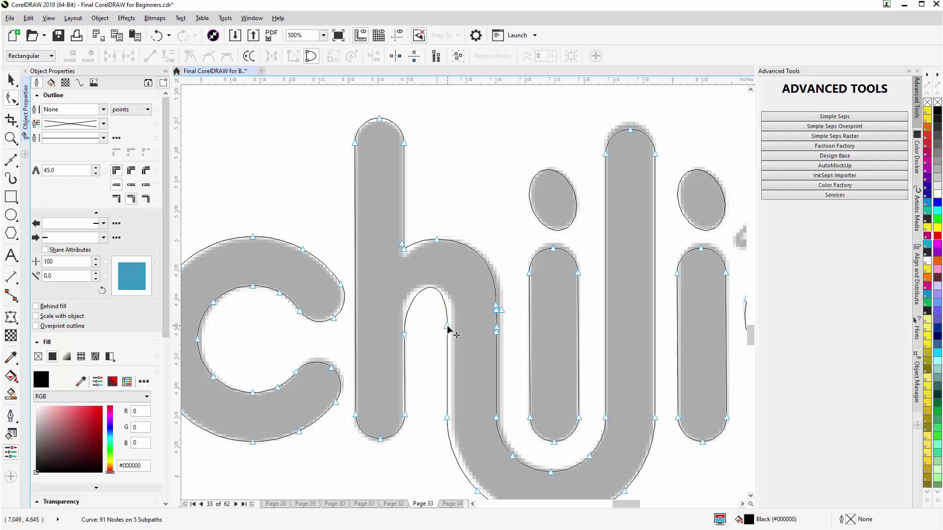
mouse_move(454, 318)
mouse_down()
mouse_move(421, 428)
mouse_move(452, 417)
mouse_up()
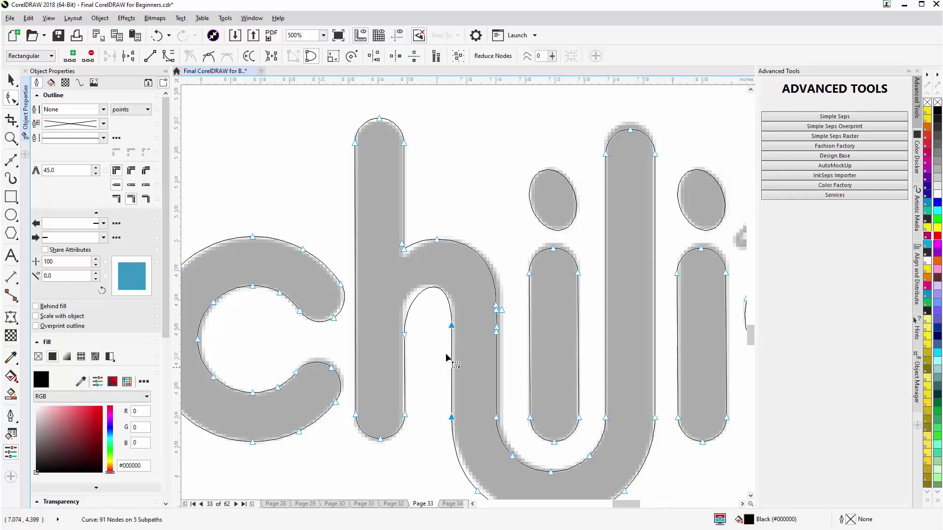
click(404, 335)
drag(407, 338, 407, 326)
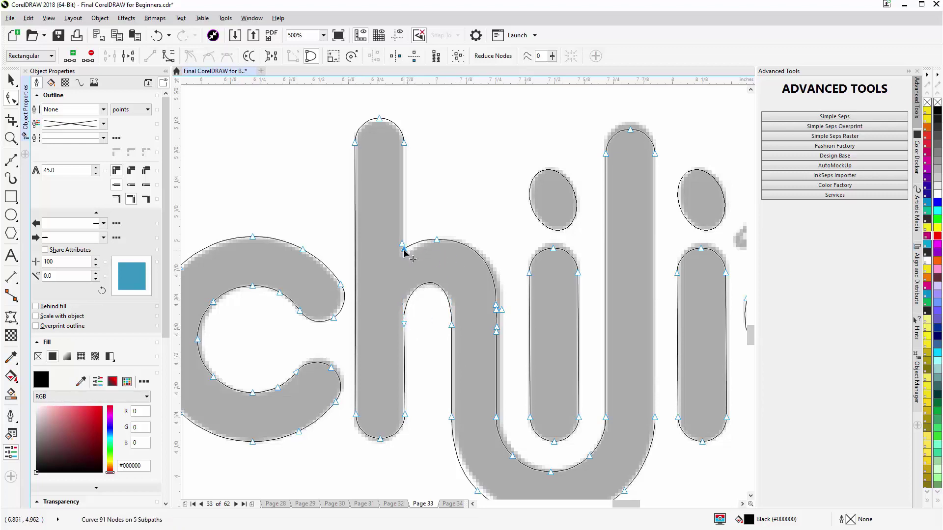
drag(404, 250, 405, 255)
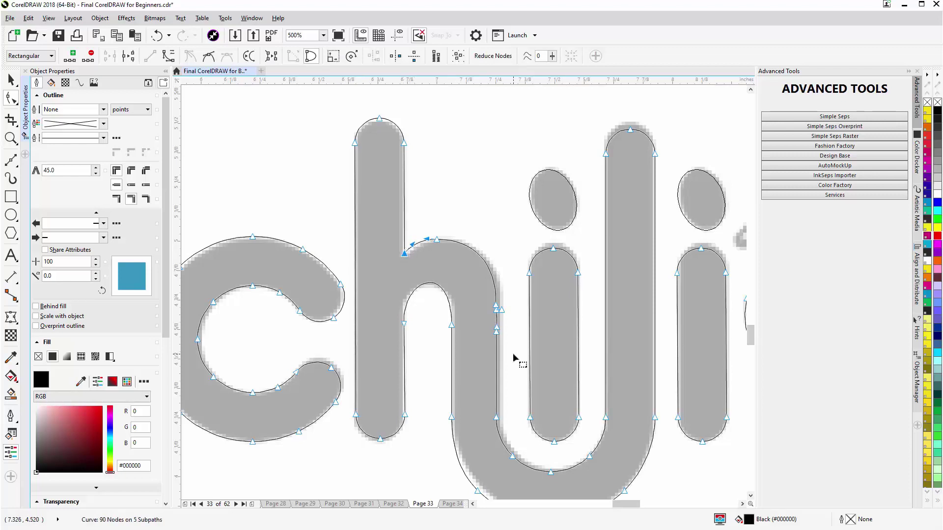
key(F3)
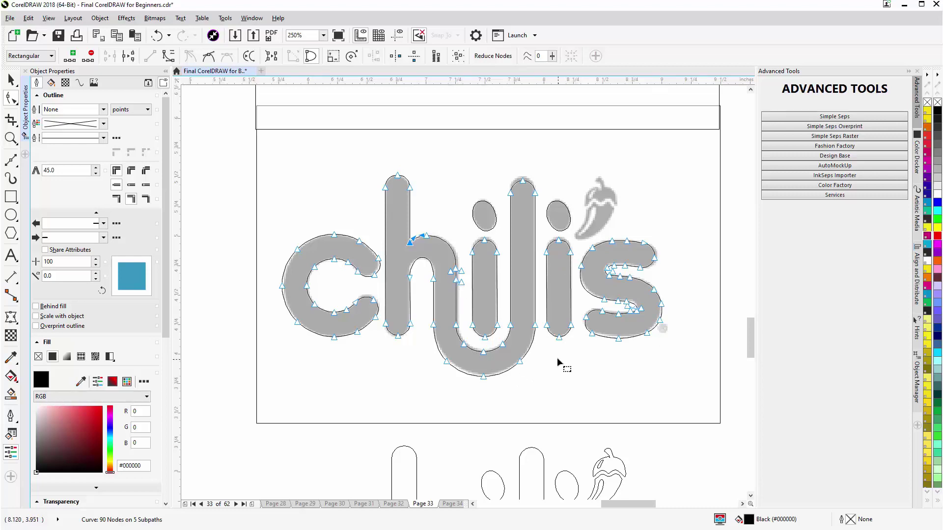
- Nudge the j's three bottom nodes and three top nodes up by 0.010 in
drag(556, 358, 414, 386)
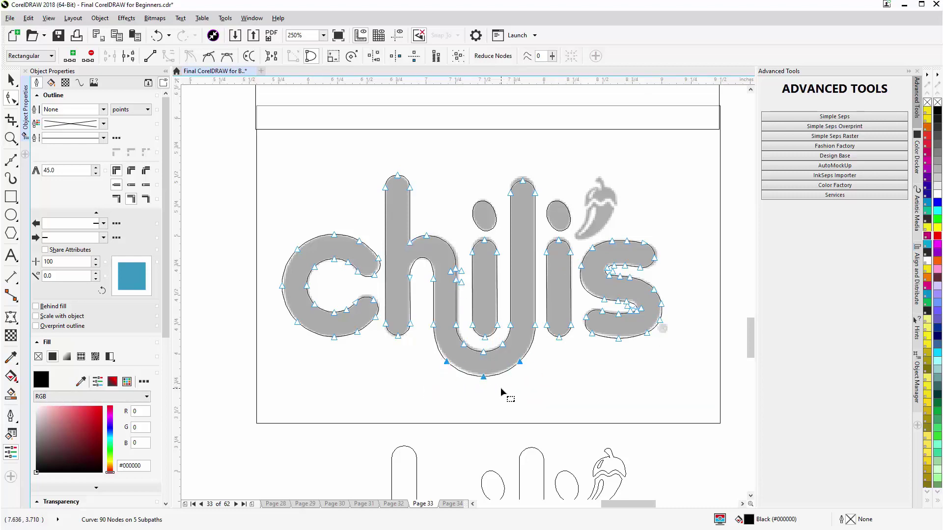
key(Up)
key(Up)
drag(543, 168, 507, 206)
key(Up)
key(Up)
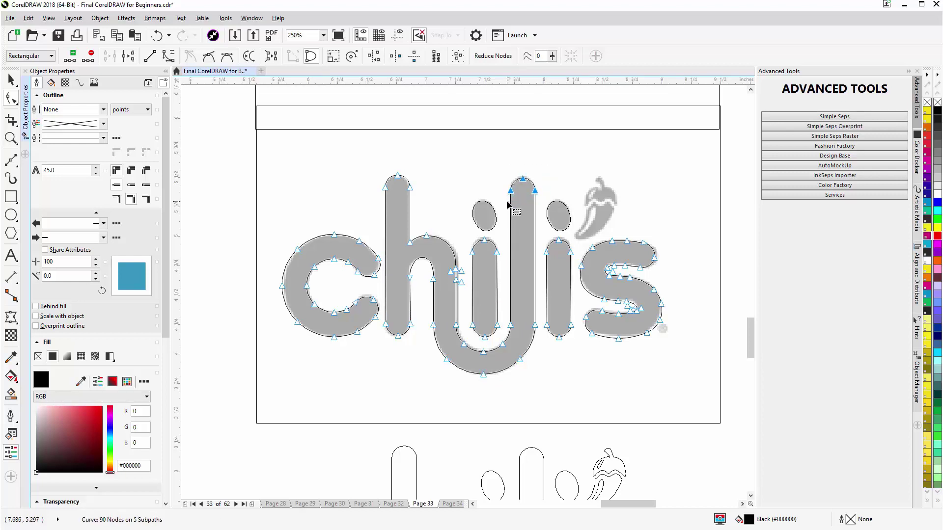
- Return to Enhanced view and weld both i-dot ellipses into the black letter curve
click(49, 18)
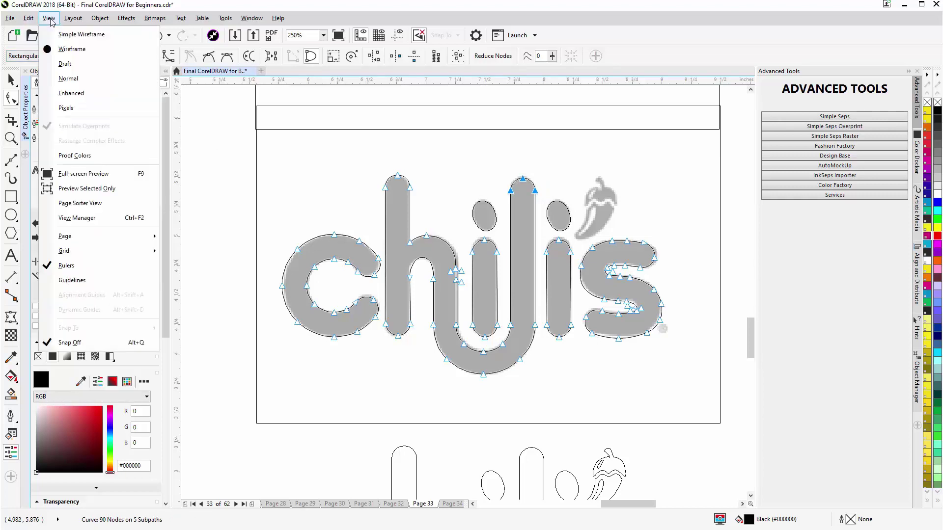
click(63, 95)
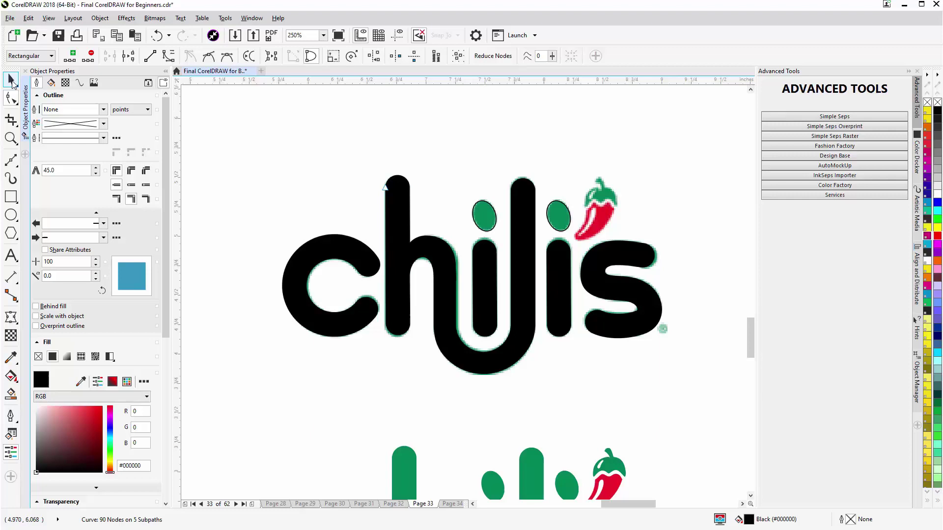
key(space)
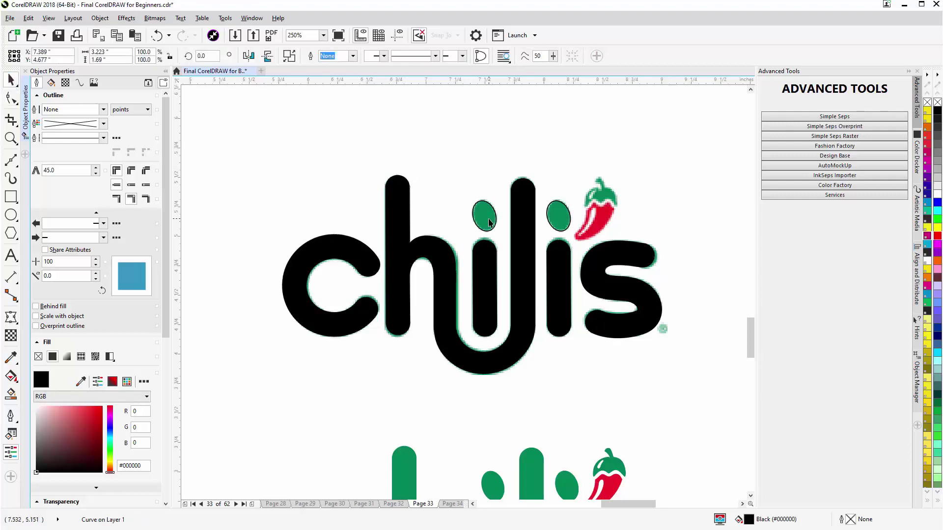
click(490, 222)
shift+click(553, 216)
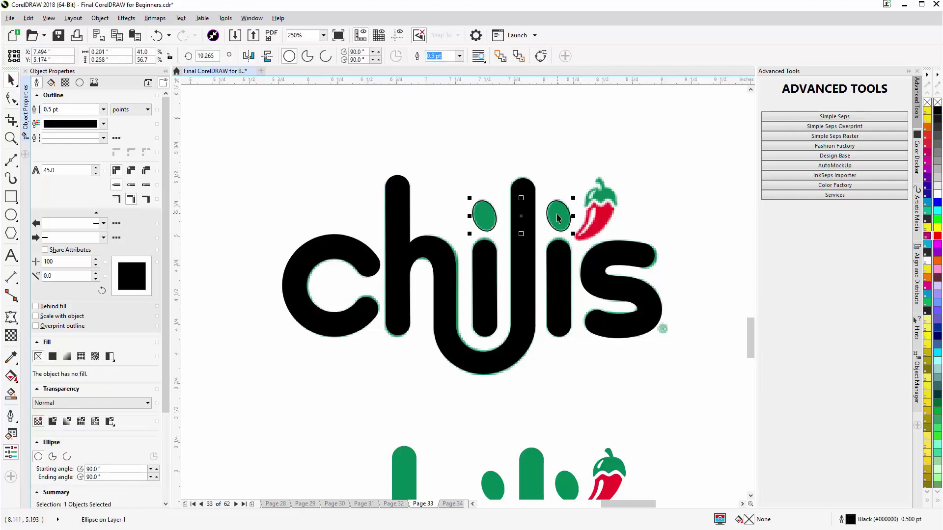
shift+click(528, 266)
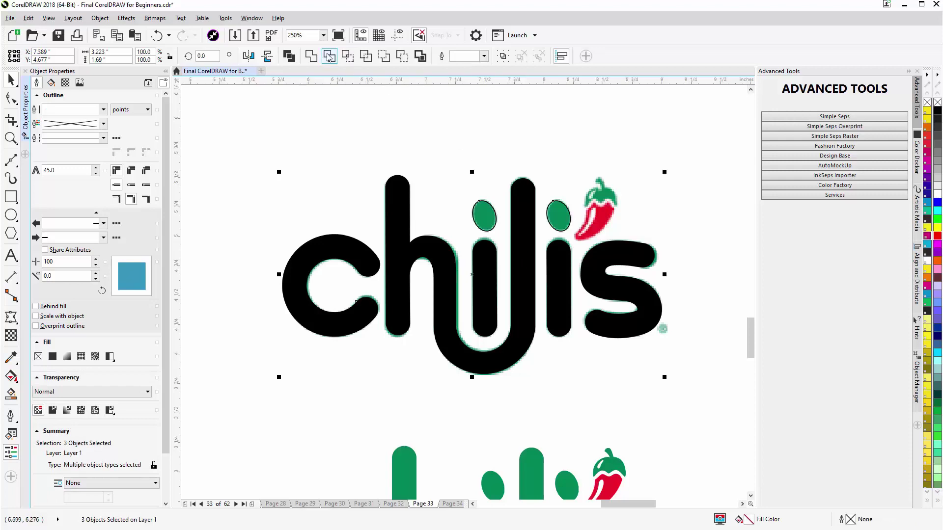
click(310, 55)
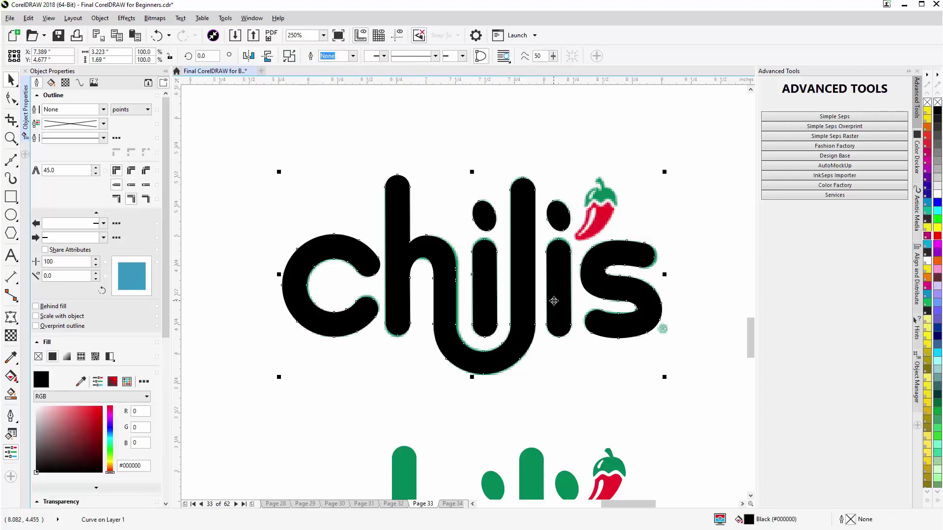
scroll(488, 399, down, 2)
scroll(486, 395, up, 2)
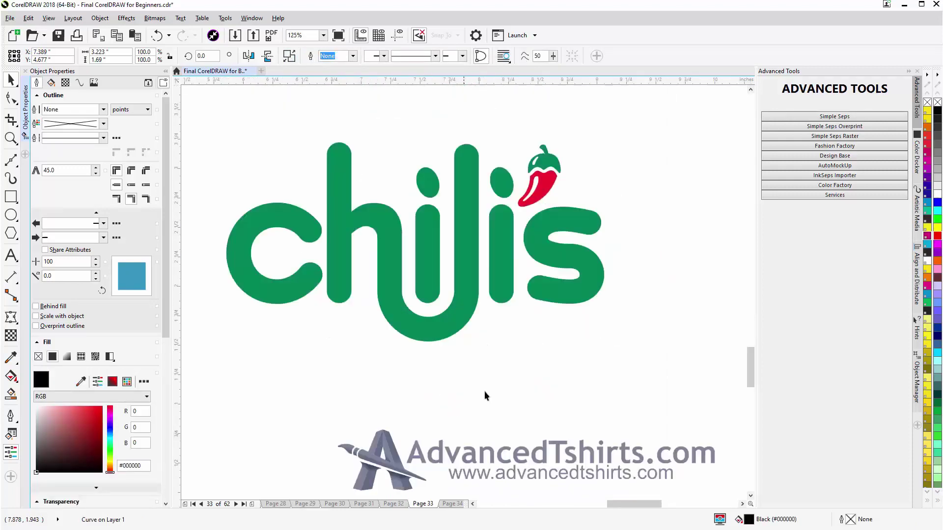
click(392, 285)
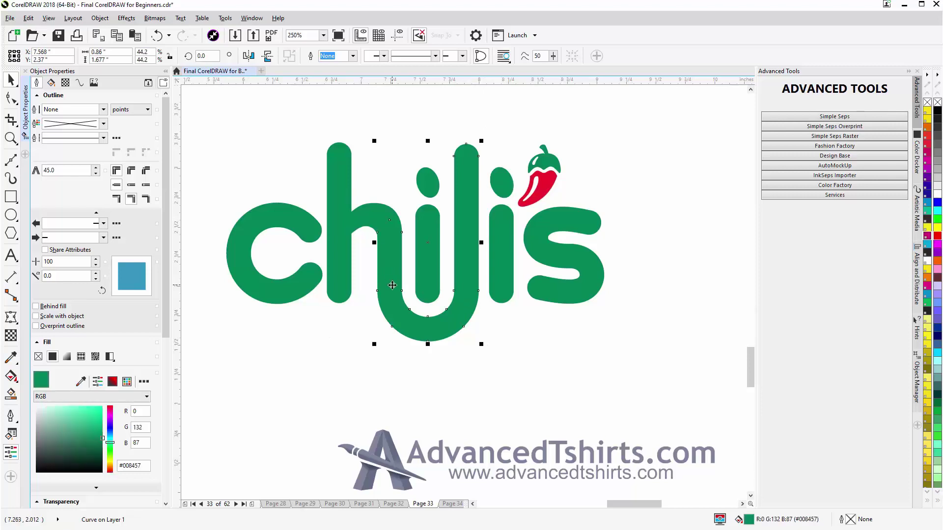
drag(392, 286, 434, 317)
drag(377, 225, 382, 270)
drag(339, 205, 343, 255)
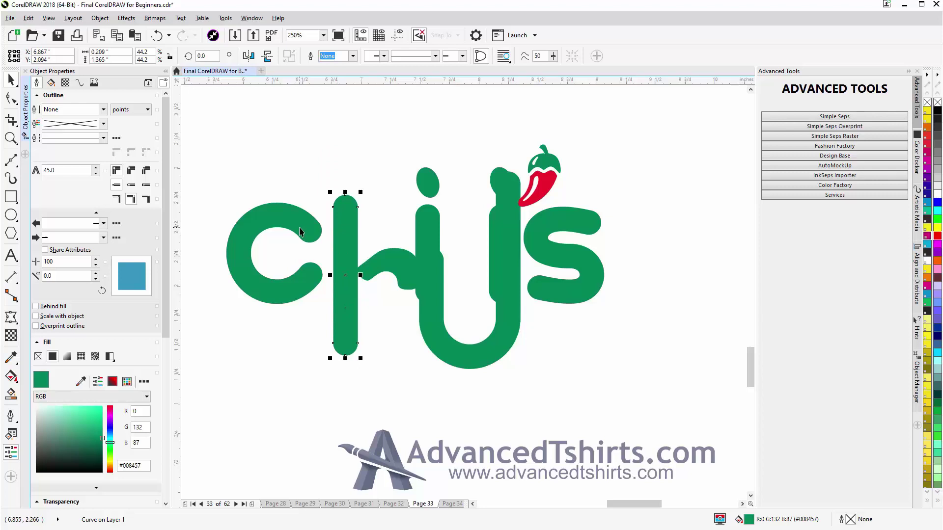
drag(299, 227, 261, 210)
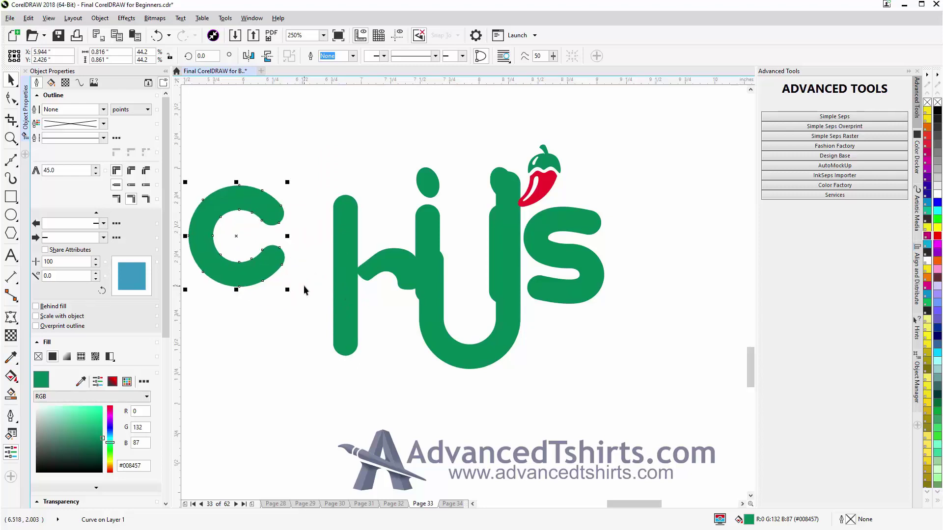
key(ctrl+z)
key(ctrl+z)
key(ctrl+z)
key(ctrl+z)
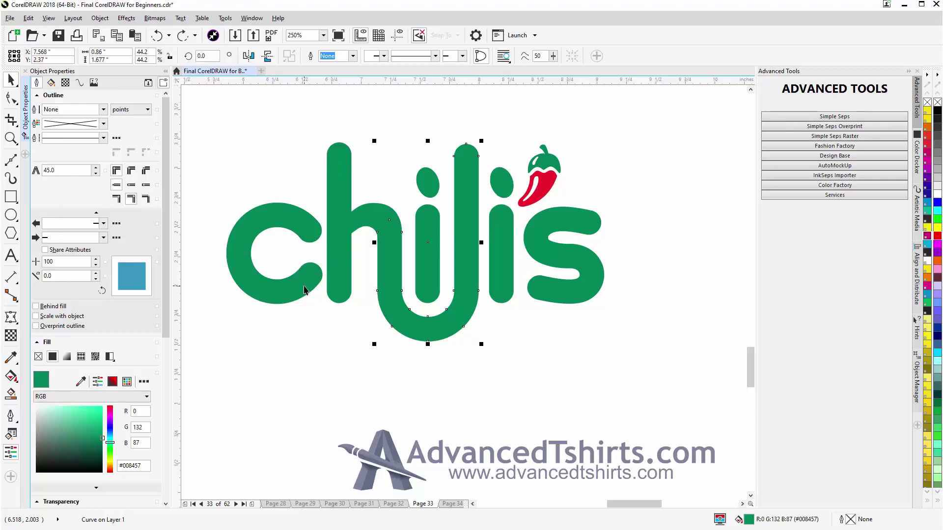
scroll(304, 290, down, 1)
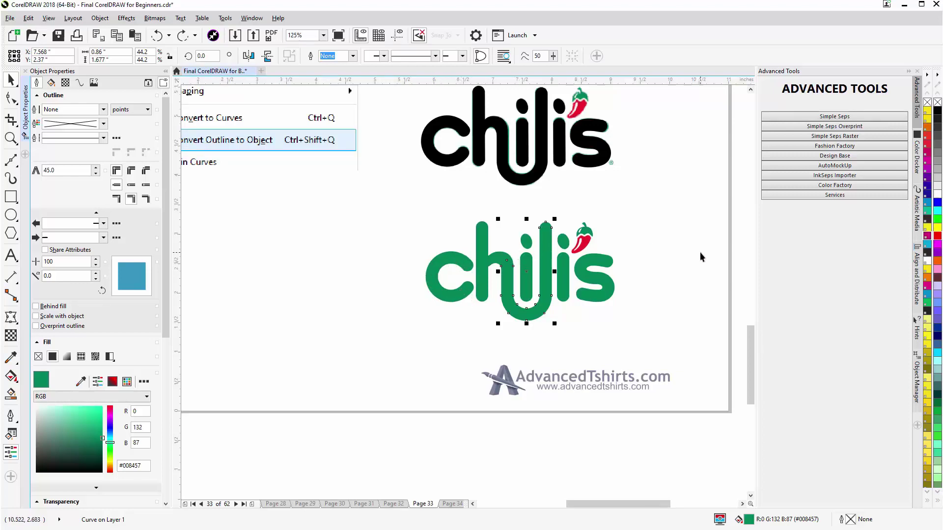
- Scroll and zoom out to bring the page heading 'Converting Outlines to Objects or a Curve' into view
drag(750, 354, 751, 252)
key(F3)
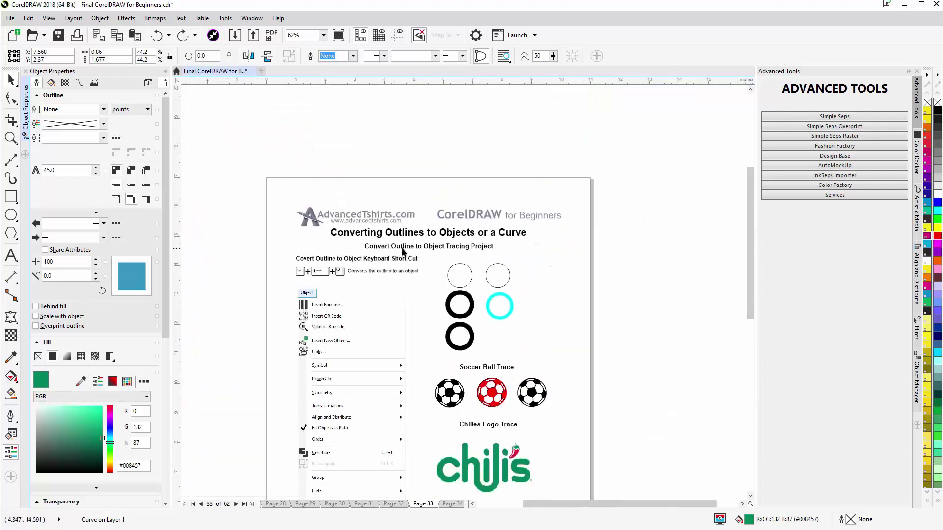
scroll(411, 251, up, 2)
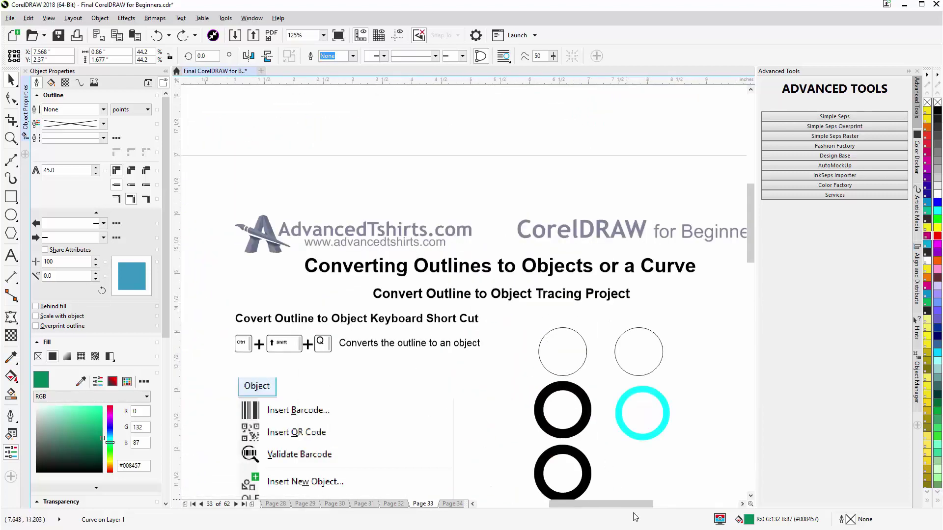
drag(631, 505, 638, 503)
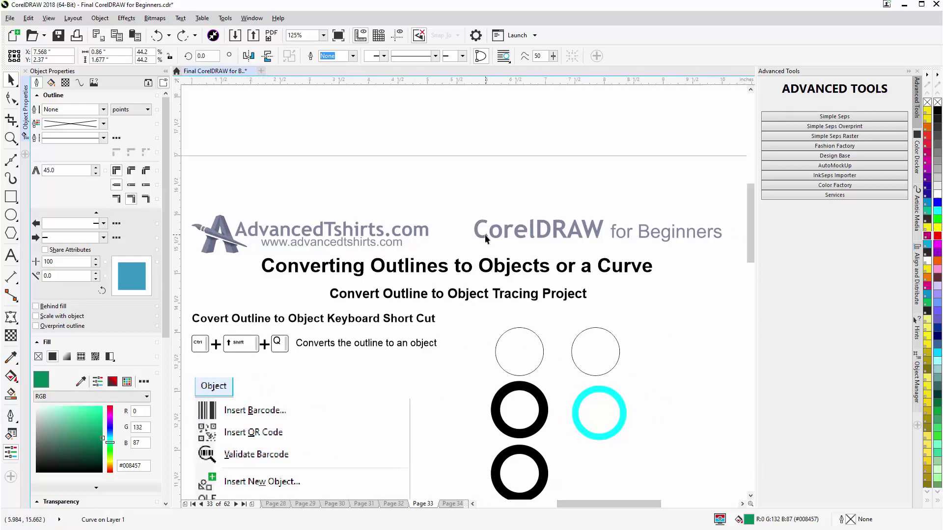